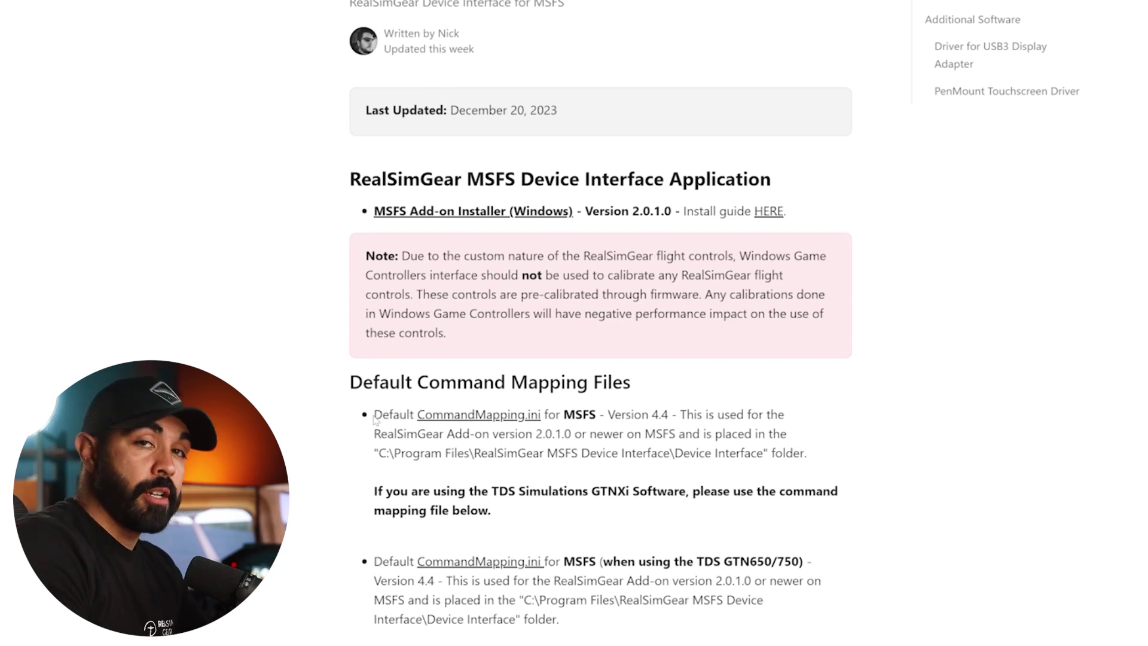
# - Download the default CommandMapping.ini for MSFS, Version 4.4, and keep the unverified file despite the browser's block
pyautogui.moveTo(375, 420); pyautogui.dragTo(608, 616)
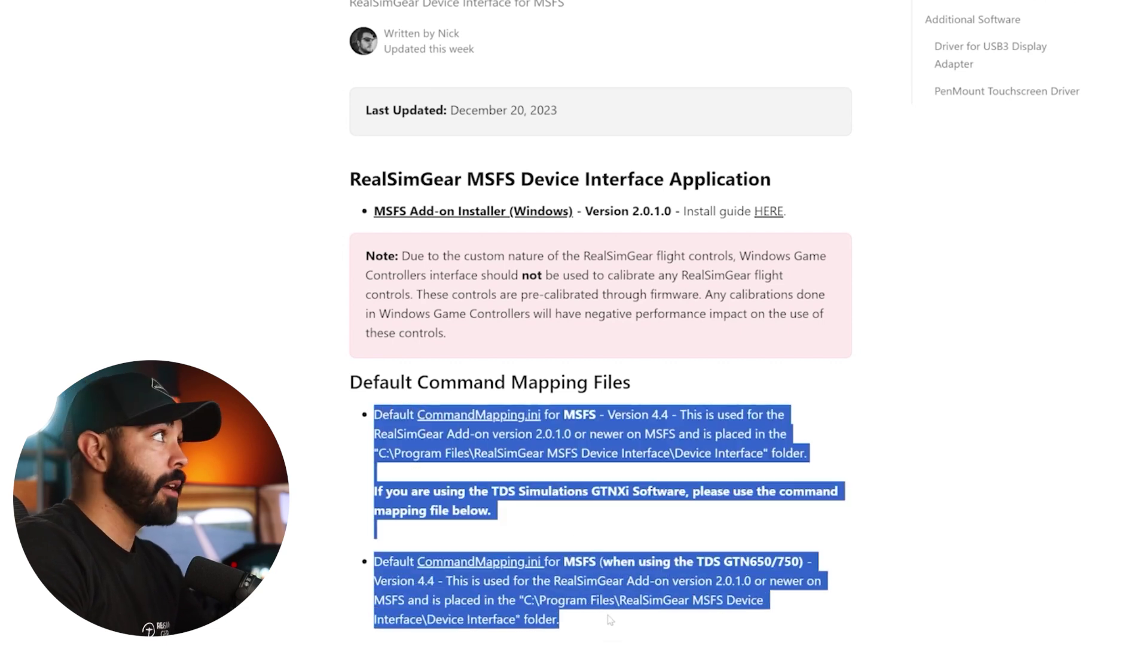
pyautogui.click(556, 481)
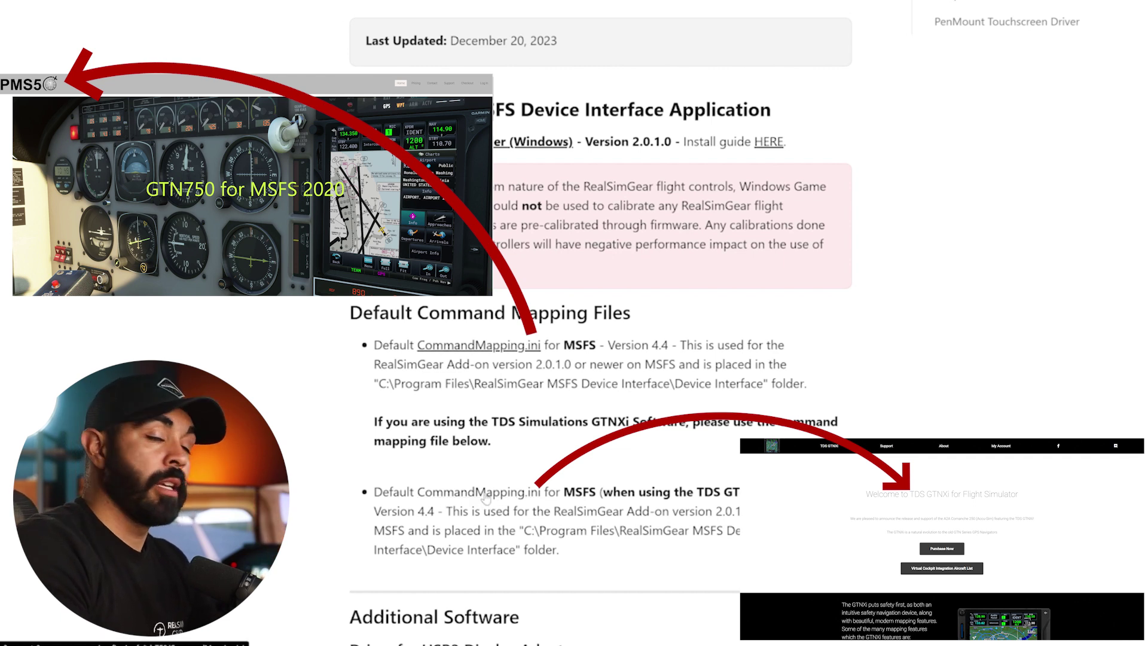
pyautogui.scroll(1, 508, 430)
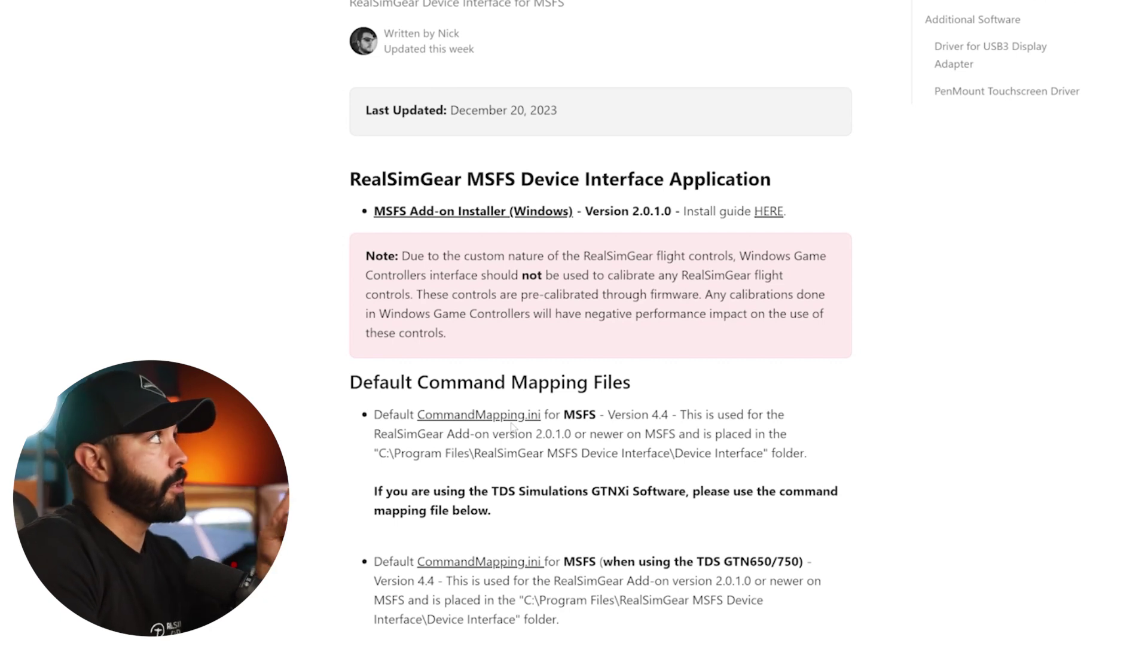
pyautogui.click(532, 419)
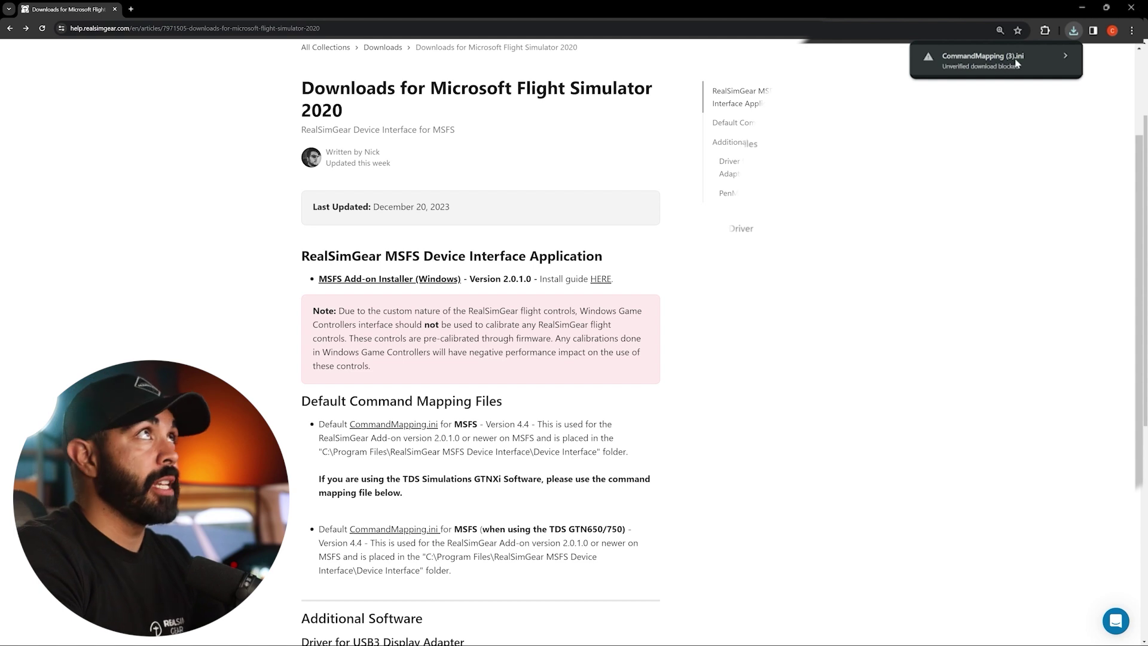
pyautogui.click(1045, 60)
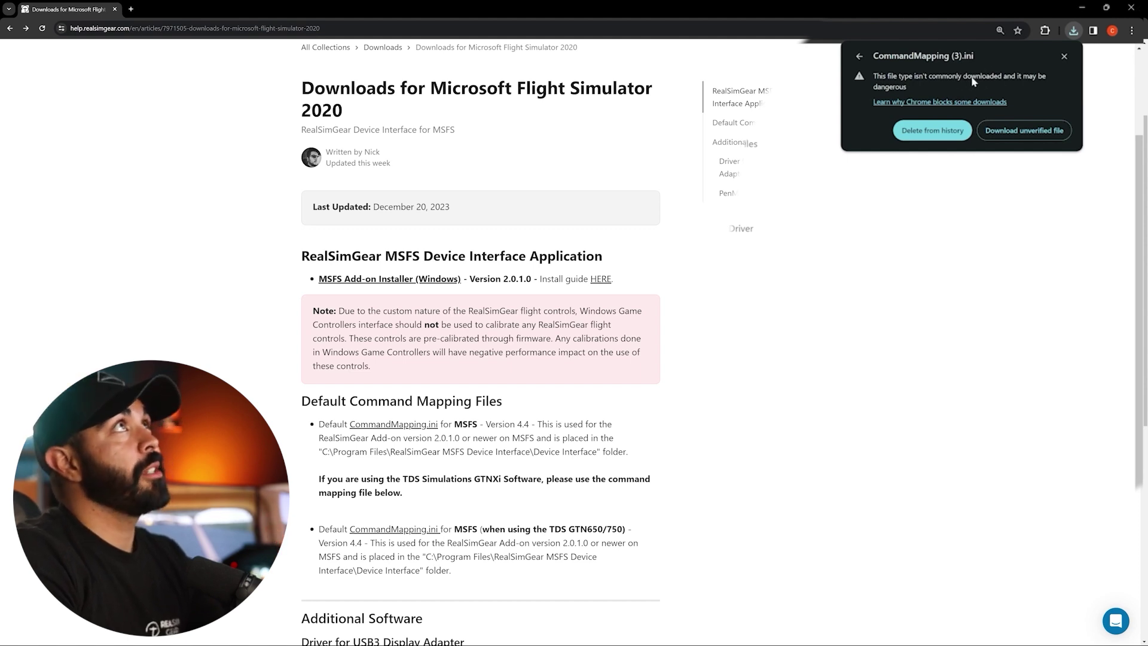
pyautogui.click(1033, 135)
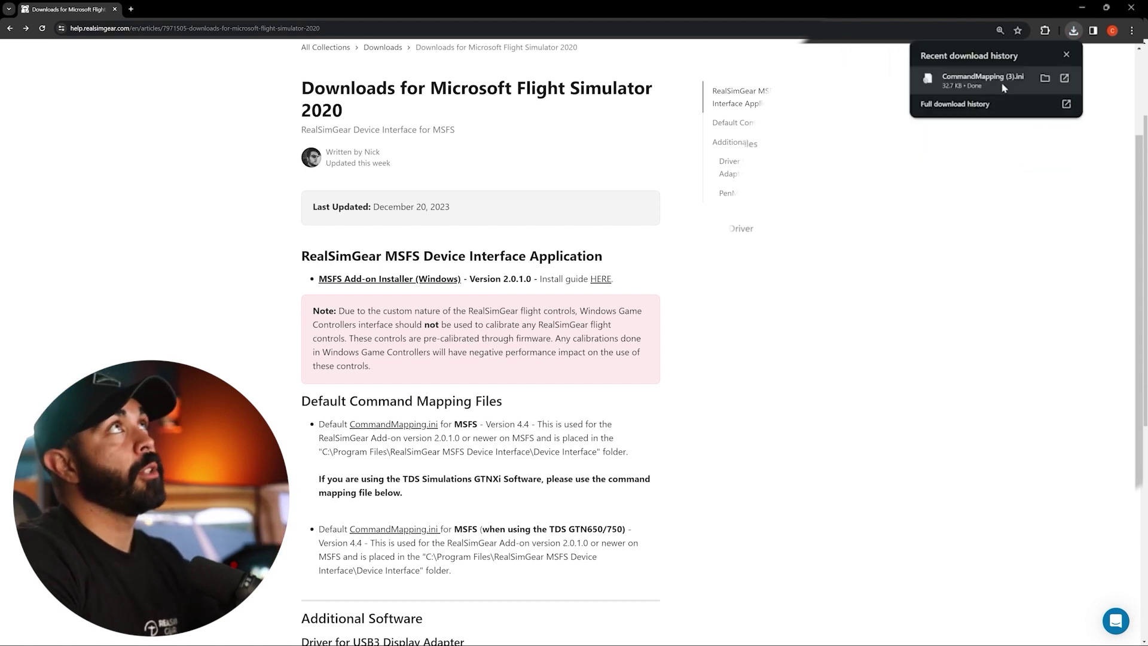
# - Download the MSFS Add-on Installer (Windows) Version 2.0.1.0 and show the downloaded file in its folder
pyautogui.click(423, 279)
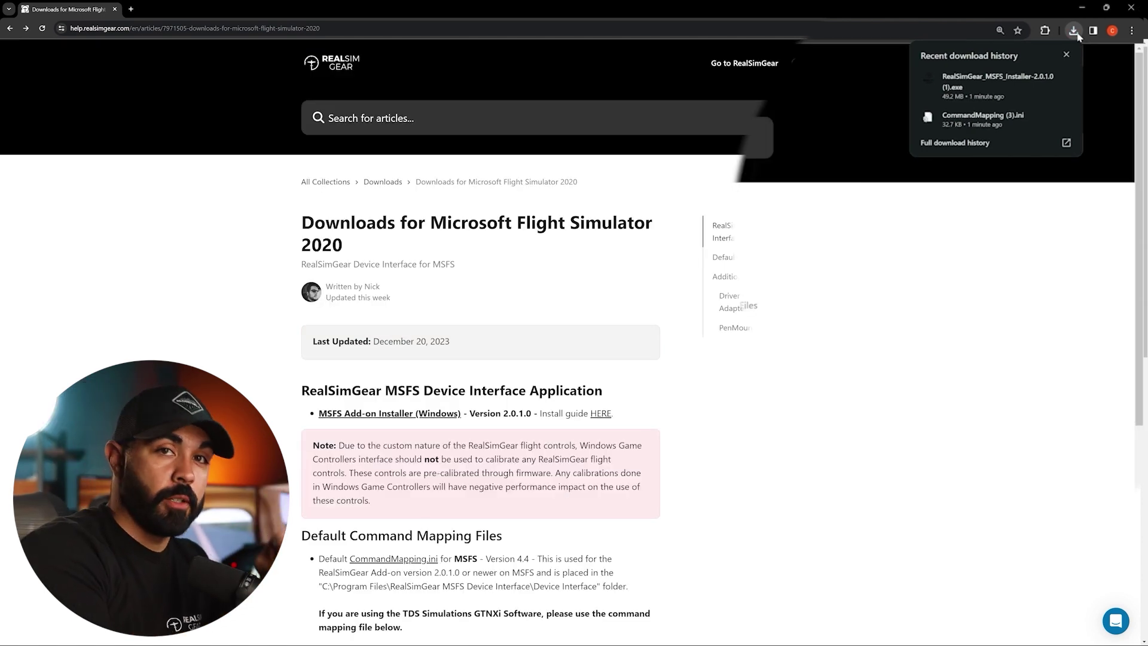
pyautogui.moveTo(1022, 86)
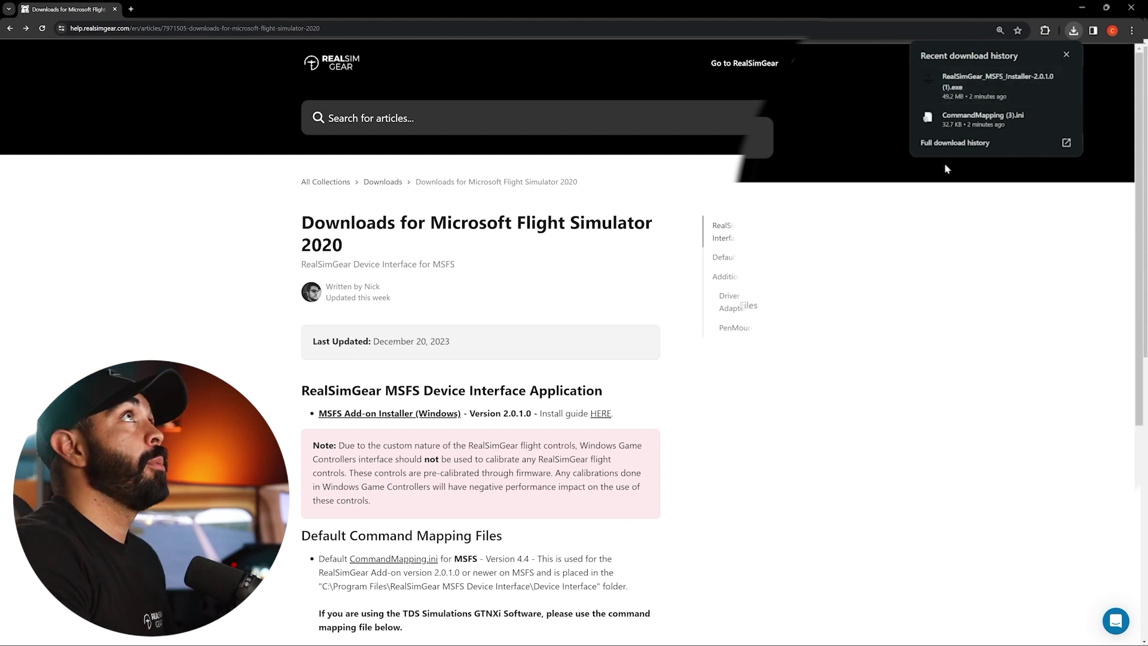
pyautogui.click(1044, 79)
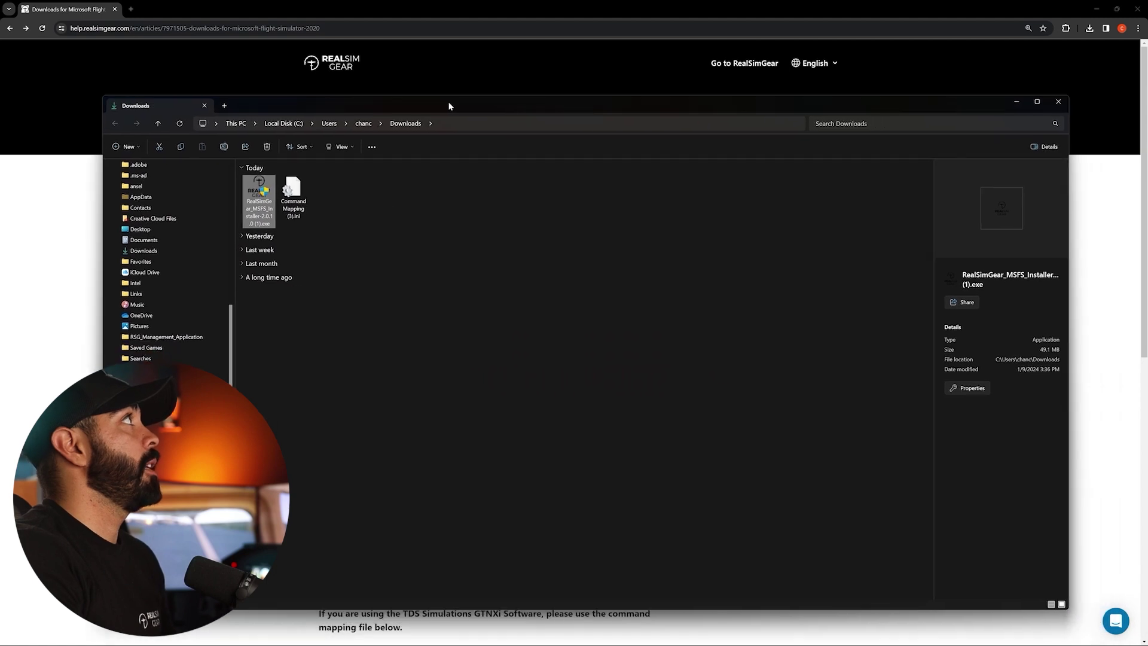
# - Close the folder window and open the Downloads folder in a new File Explorer window
pyautogui.press('super')
pyautogui.click(1057, 108)
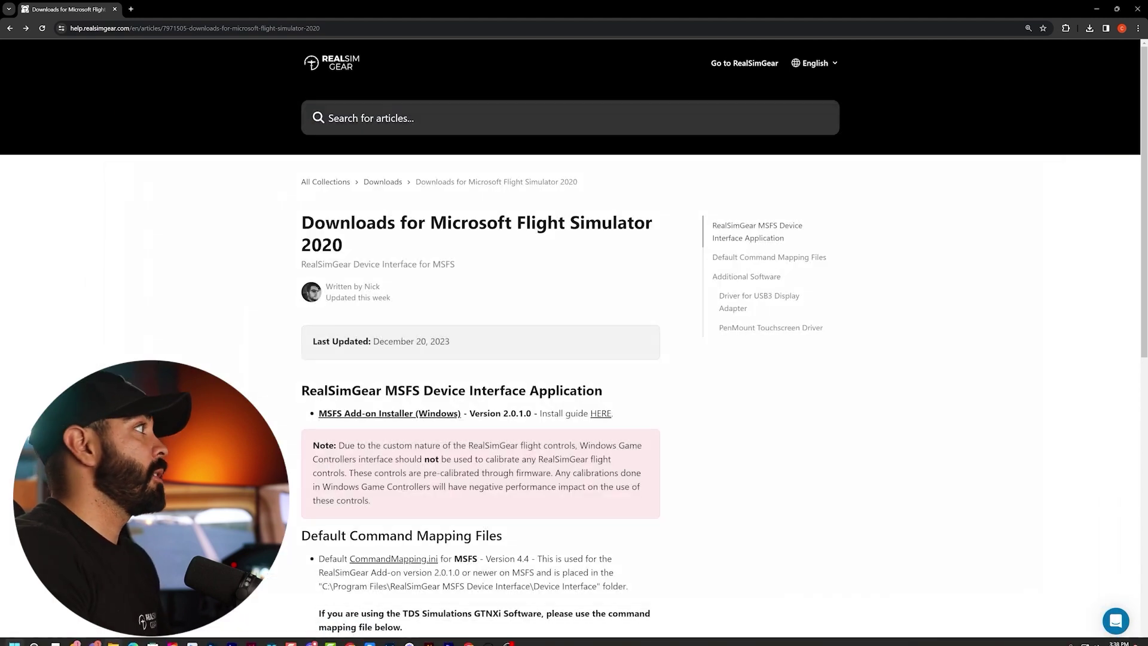
pyautogui.rightClick(113, 635)
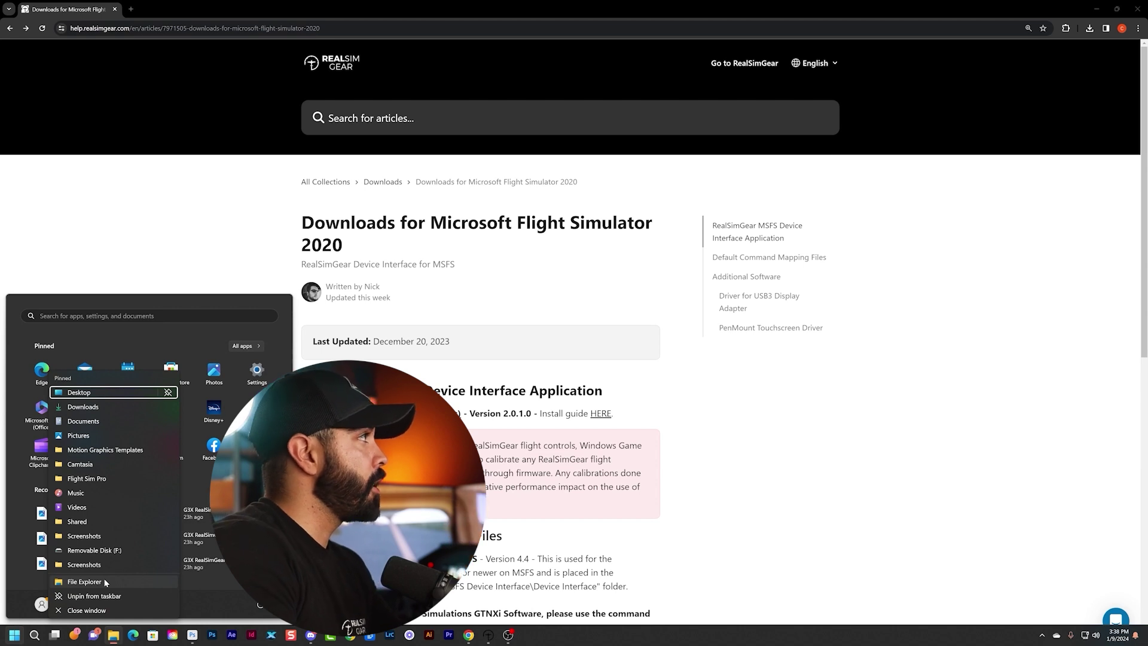
pyautogui.click(104, 580)
pyautogui.click(140, 239)
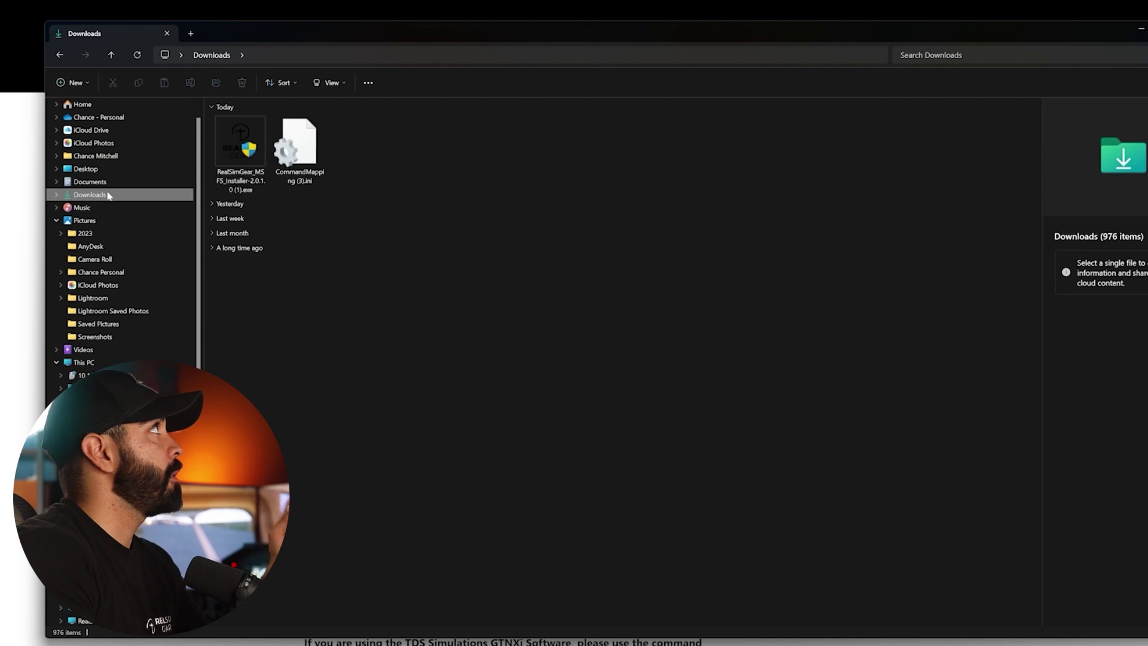
# - Run the RealSimGear MSFS installer, accept its license agreement and continue with the Standard components, leaving the touchscreen drivers out
pyautogui.click(247, 156)
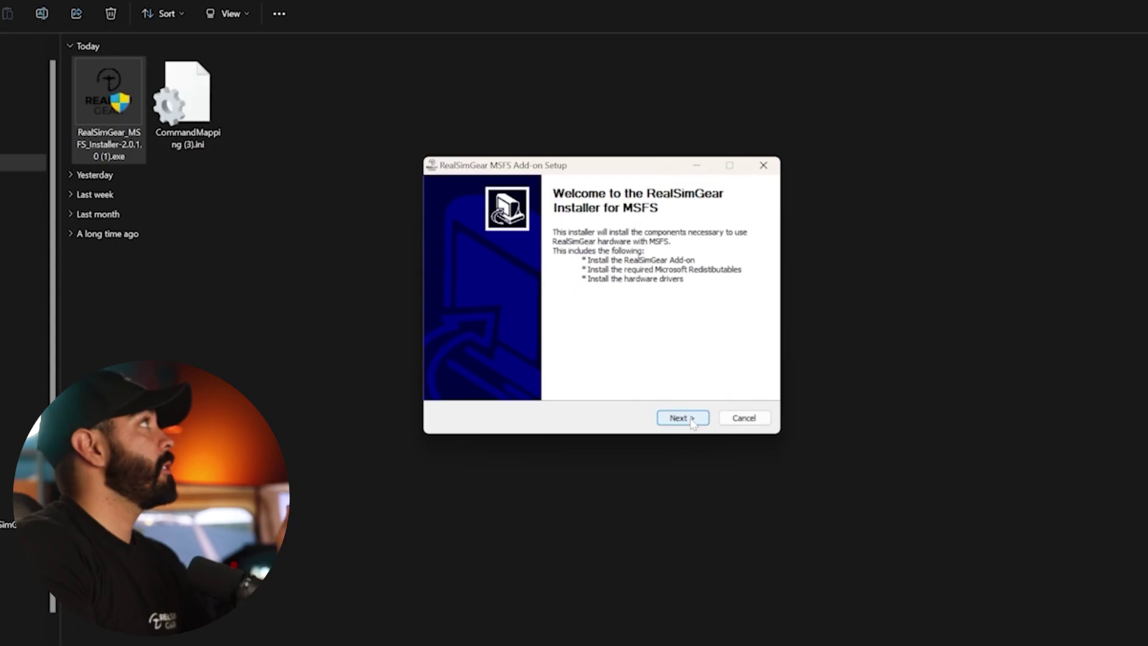
pyautogui.click(691, 420)
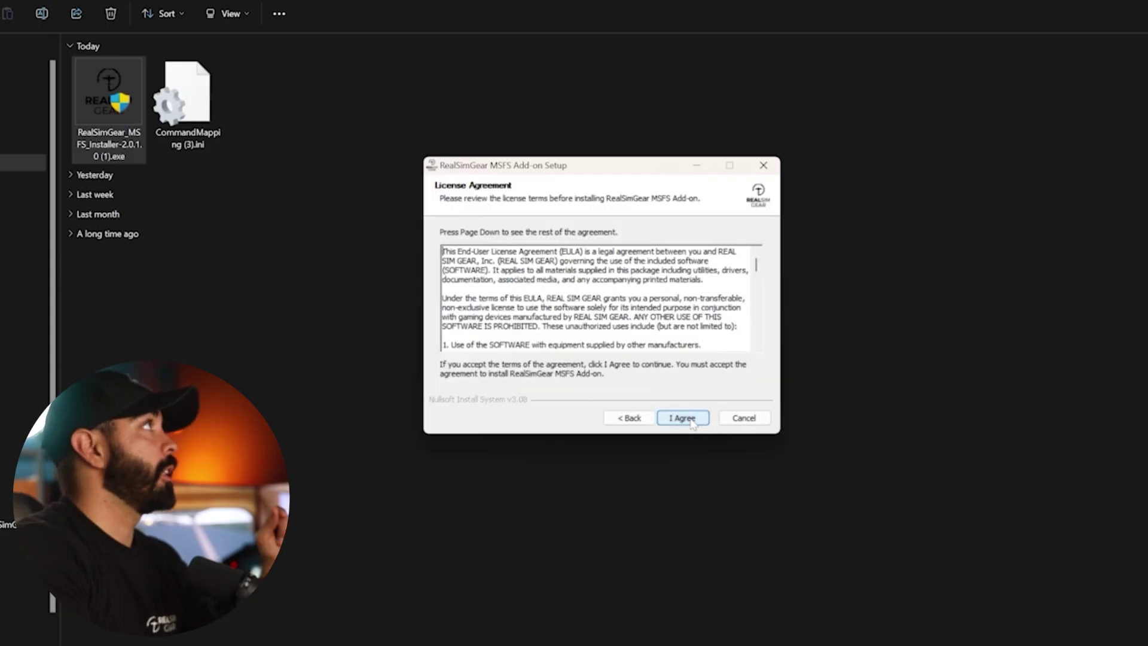
pyautogui.click(691, 420)
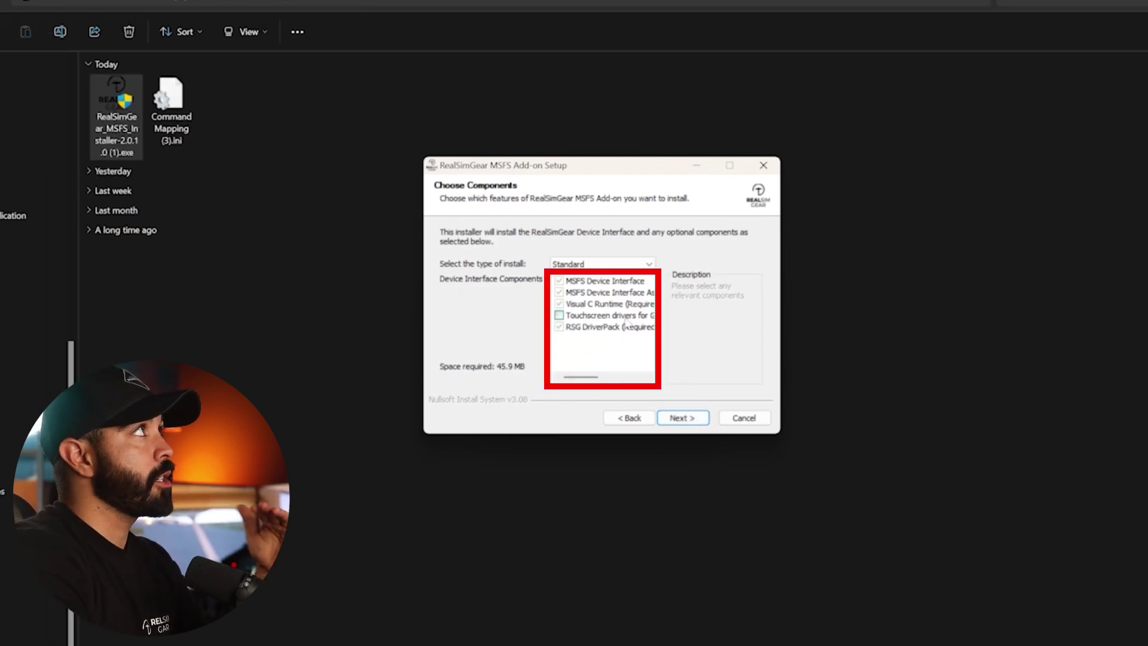
pyautogui.click(612, 317)
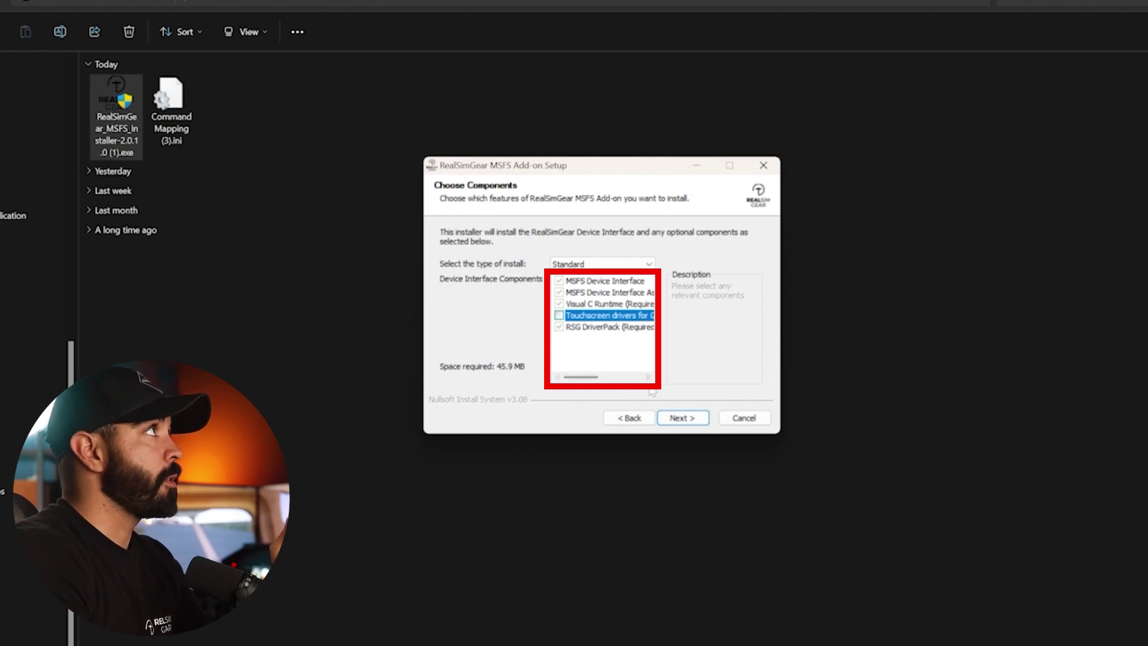
pyautogui.click(683, 417)
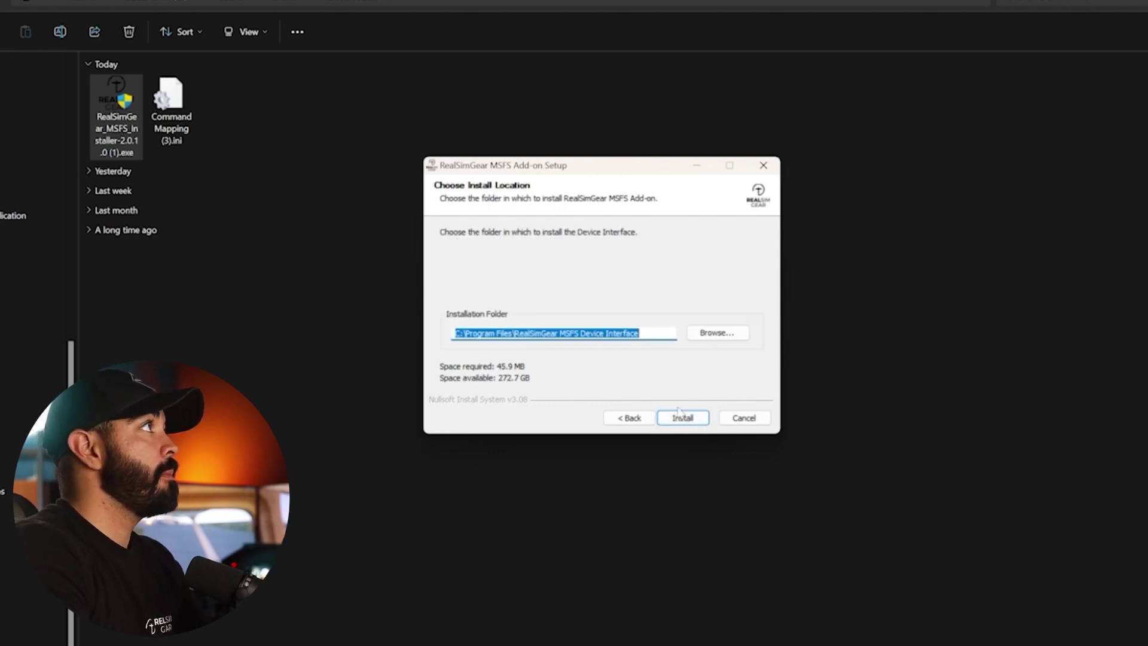
# - Install the add-on in C:\Program Files\RealSimGear MSFS Device Interface, agree to delete the old version's files, and finish the setup
pyautogui.click(687, 419)
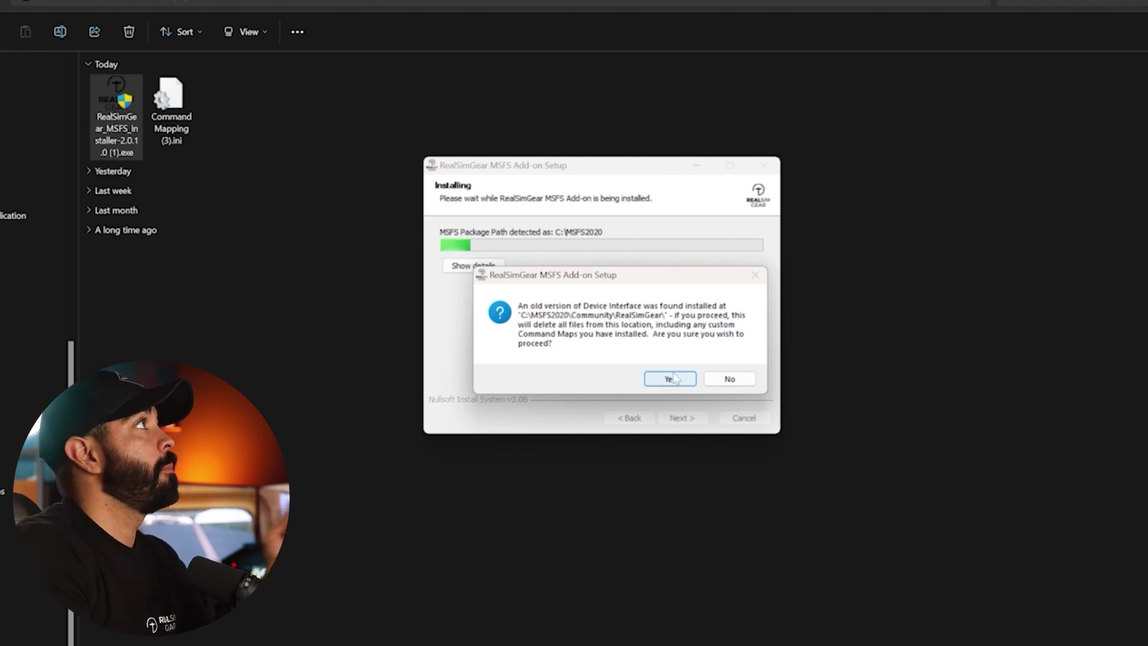
pyautogui.click(671, 378)
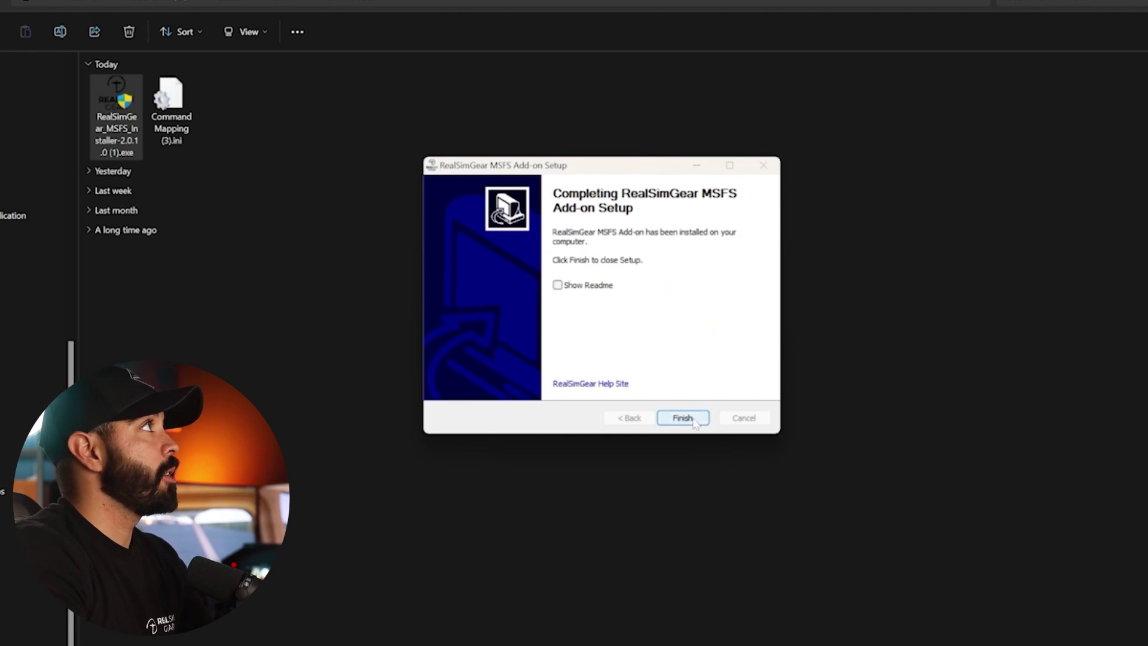
pyautogui.click(693, 422)
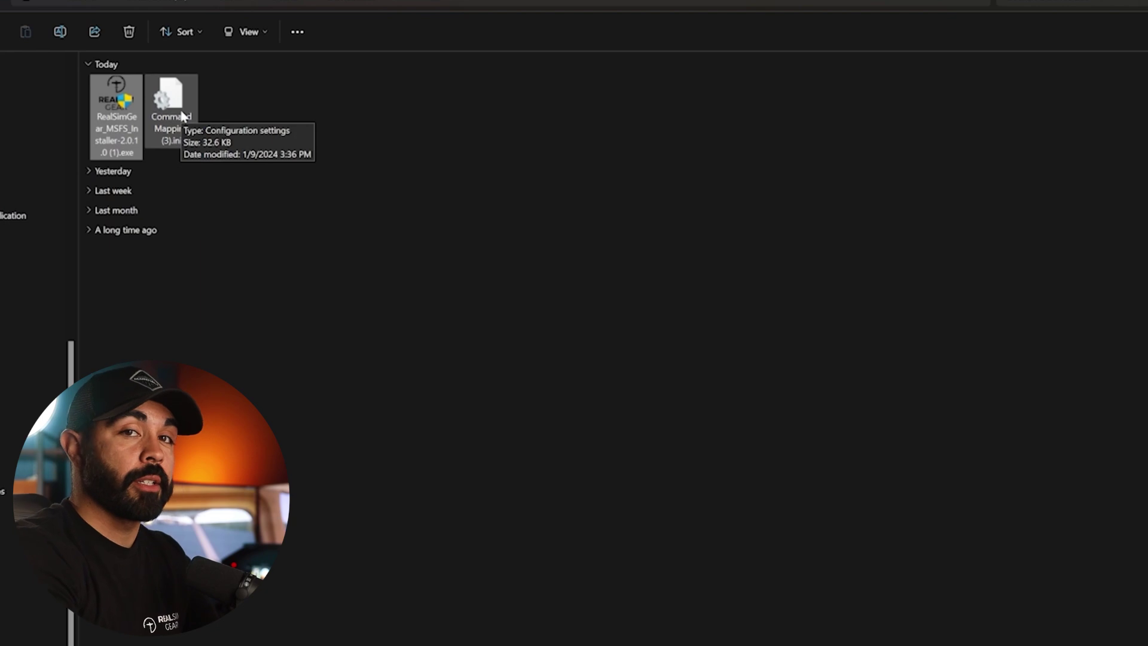
# - Check the browser's download page for the folder where the default MSFS CommandMapping.ini must be placed
pyautogui.click(180, 139)
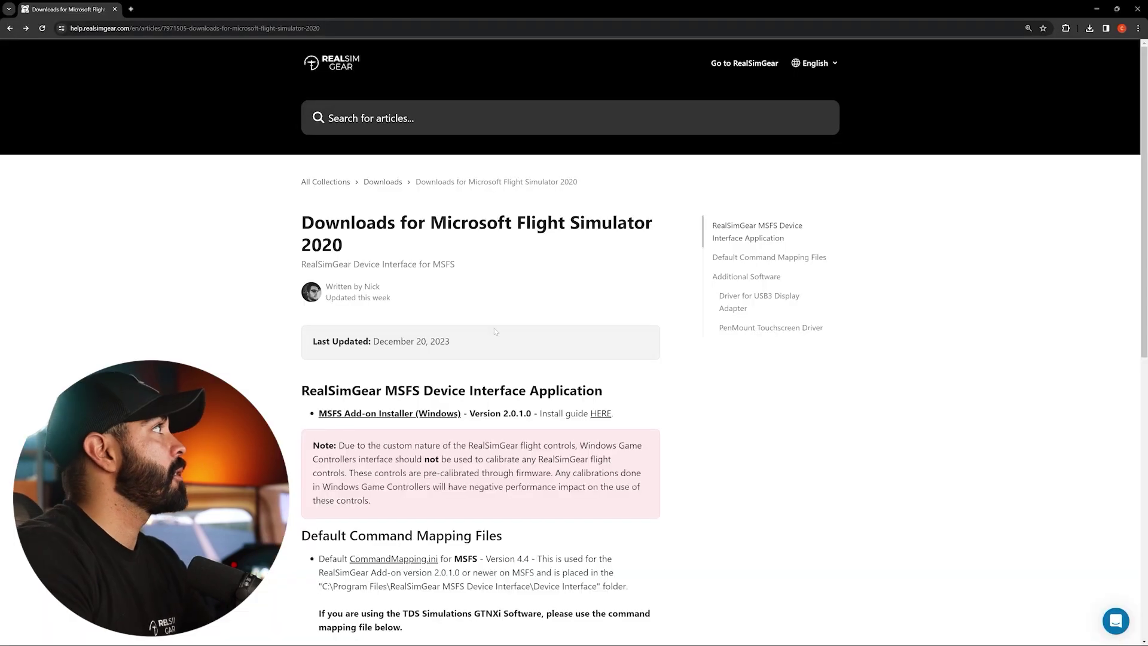
pyautogui.scroll(-5, 494, 328)
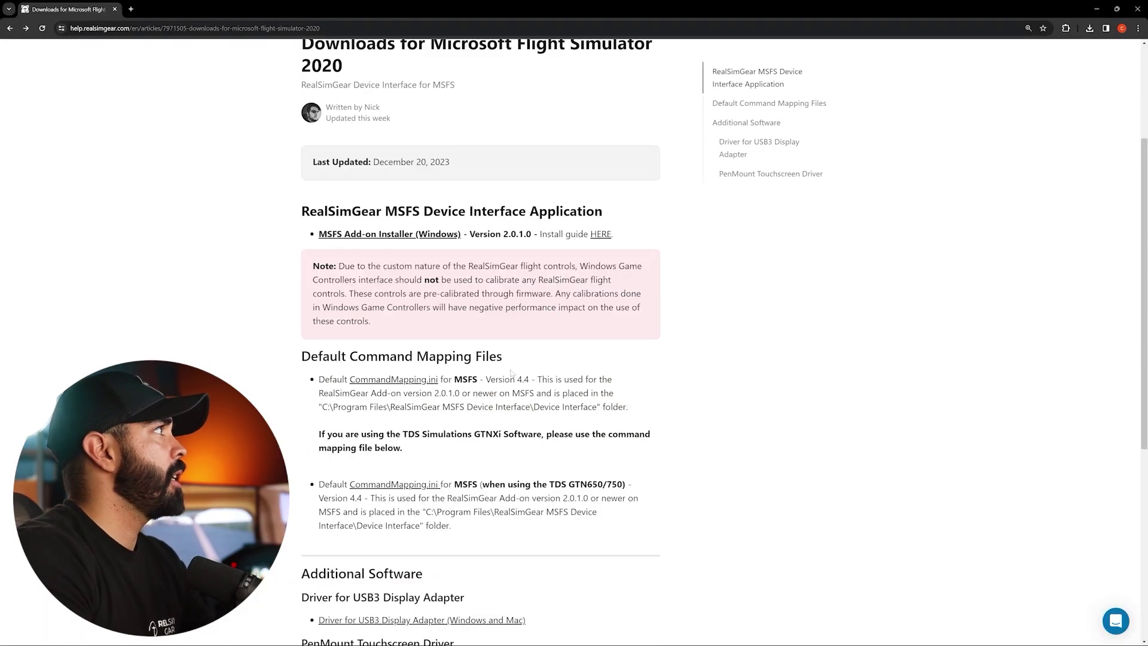
pyautogui.moveTo(319, 317); pyautogui.dragTo(572, 318)
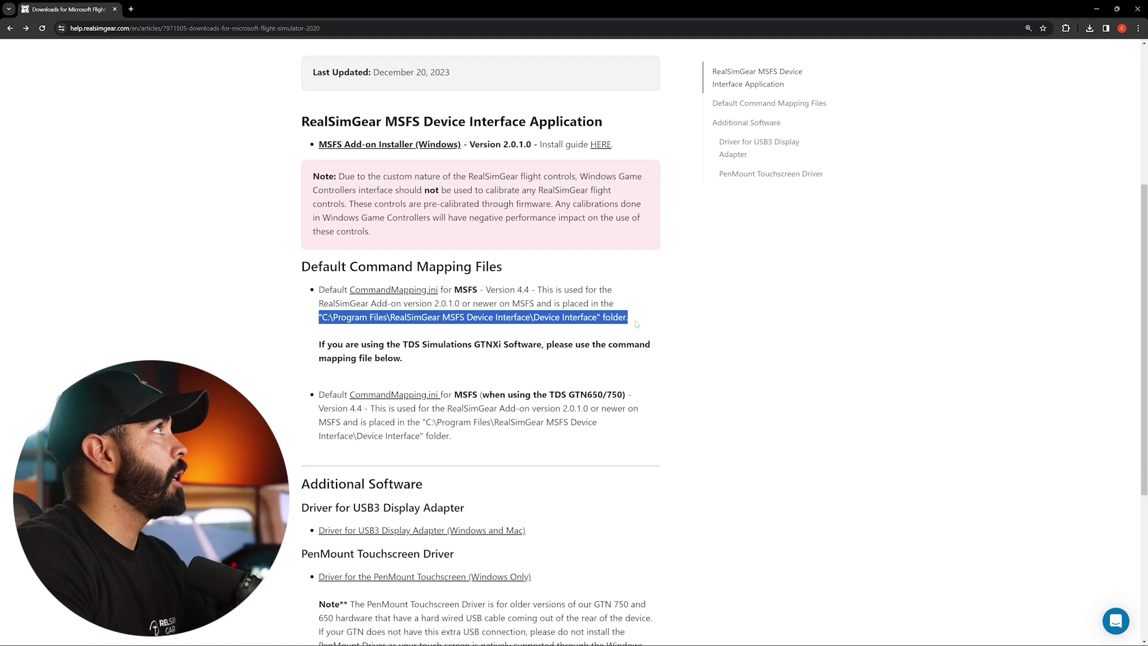
pyautogui.moveTo(329, 317); pyautogui.dragTo(601, 317)
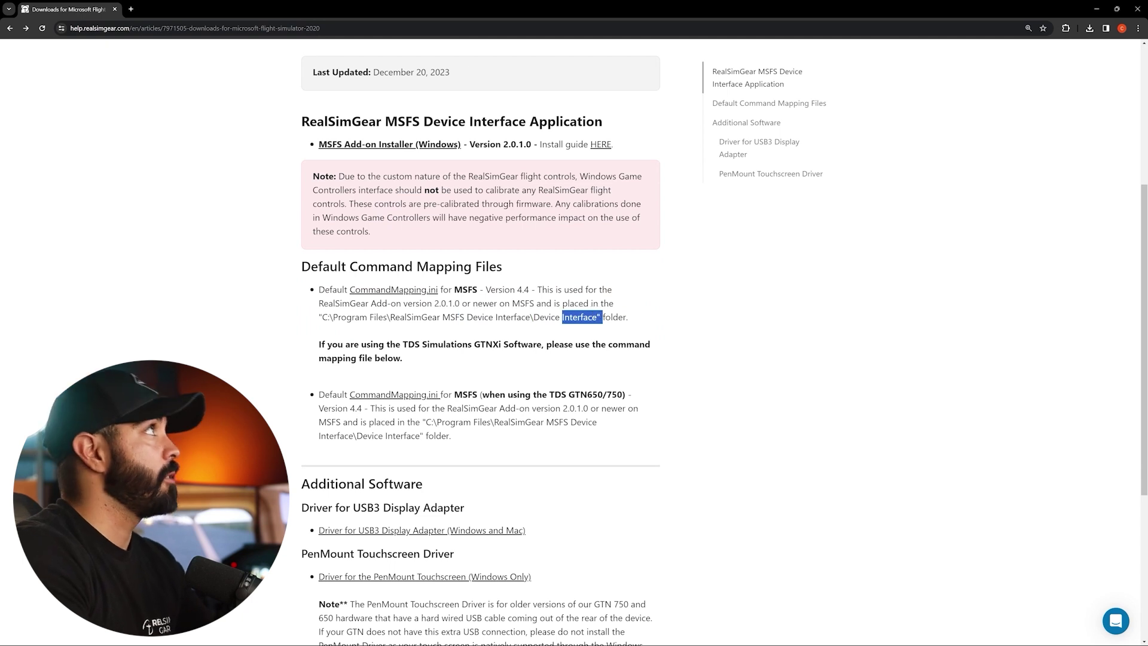
# - Switch to File Explorer and open the folder C:\Program Files\RealSimGear MSFS Device Interface\Device Interface
pyautogui.hotkey('alt', 'Tab')
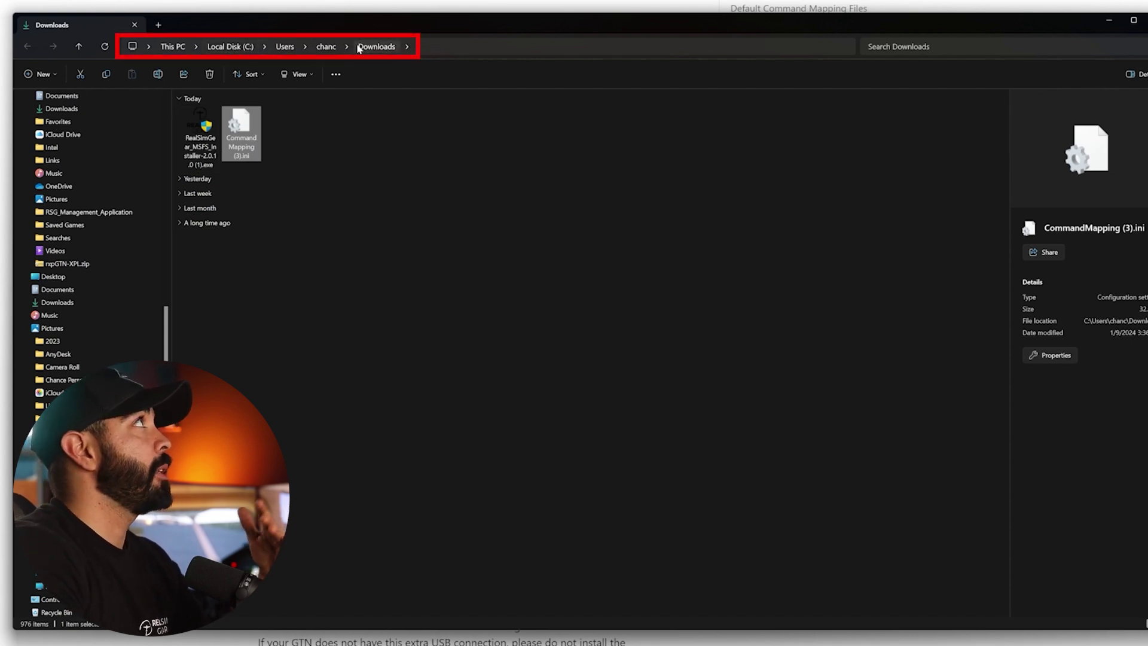
pyautogui.click(229, 46)
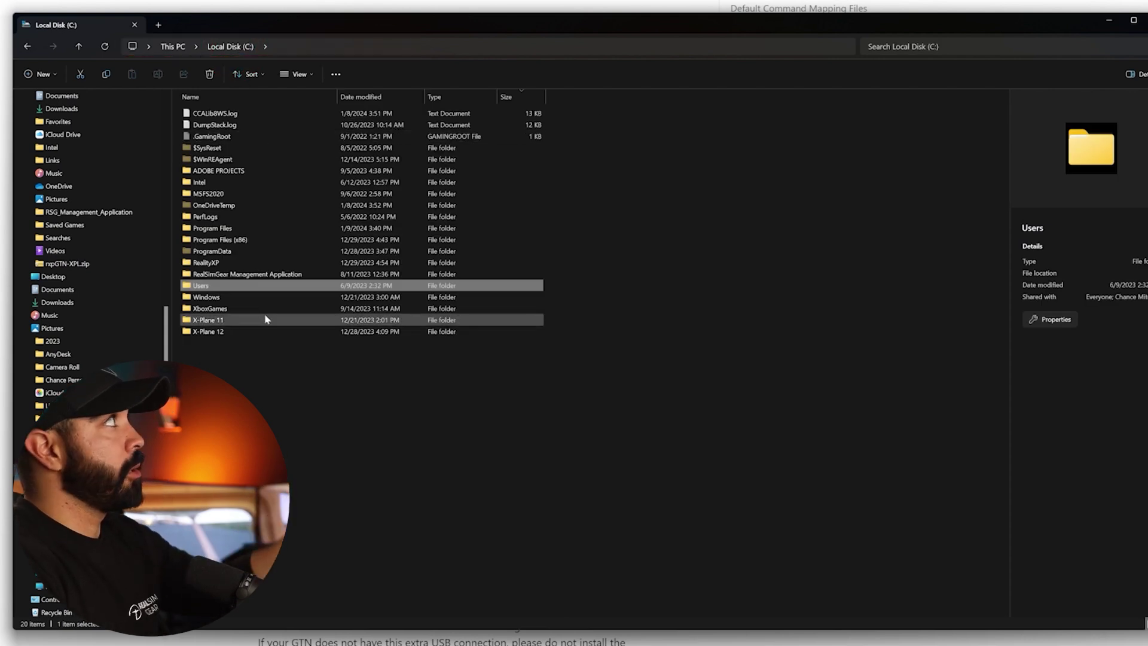
pyautogui.doubleClick(260, 229)
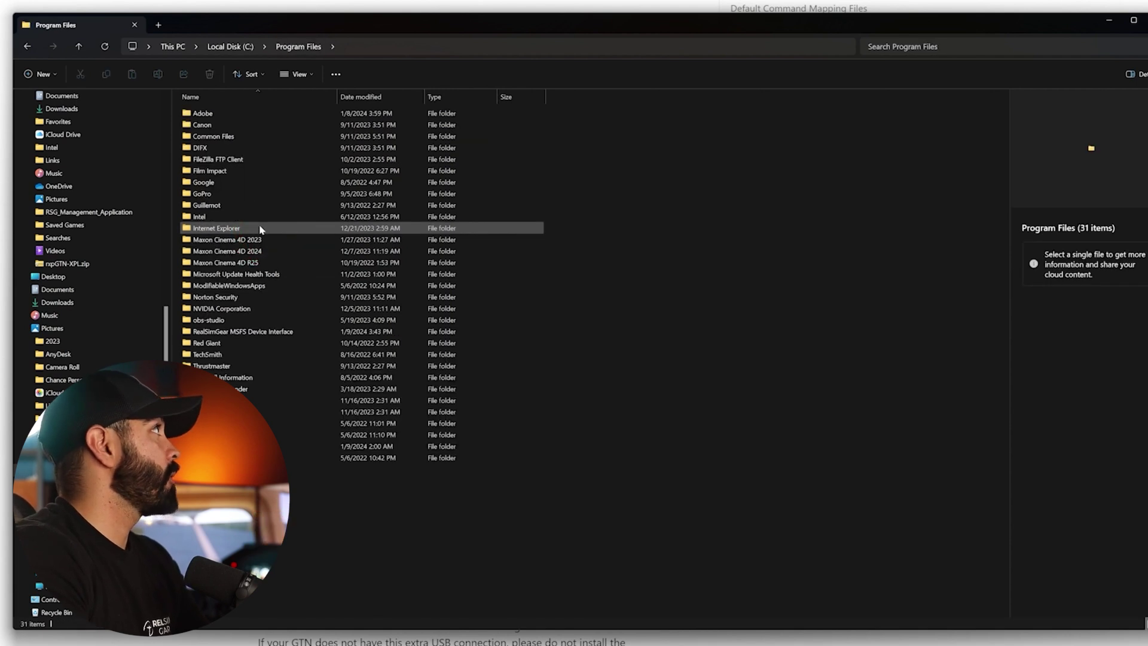
pyautogui.moveTo(278, 333)
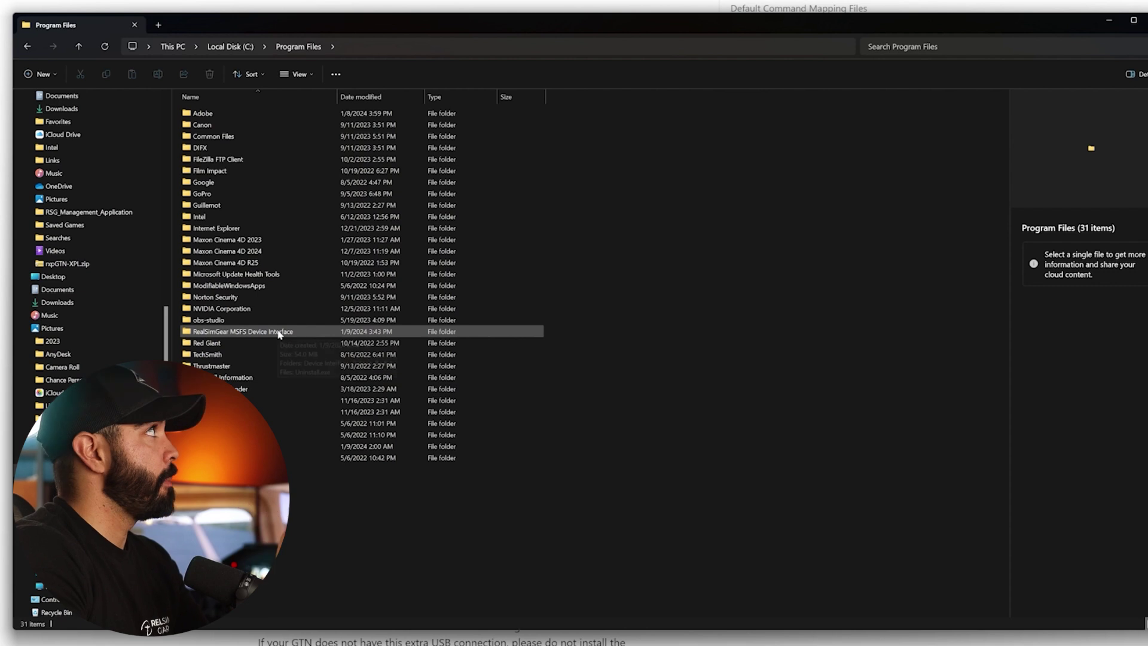
pyautogui.doubleClick(278, 333)
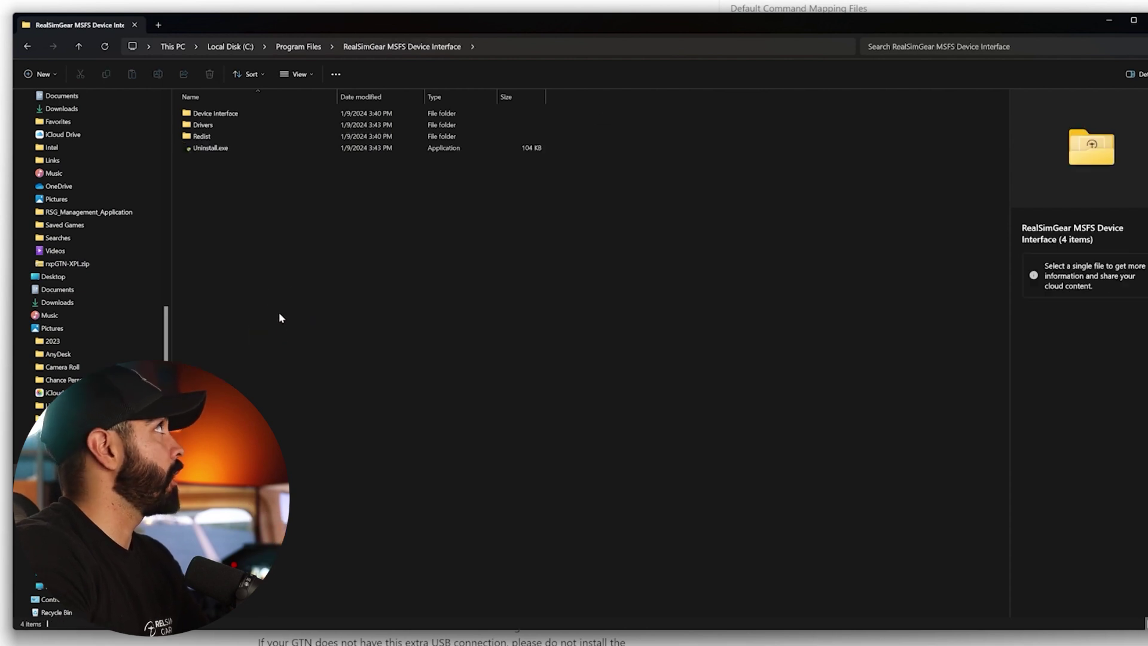
pyautogui.doubleClick(250, 114)
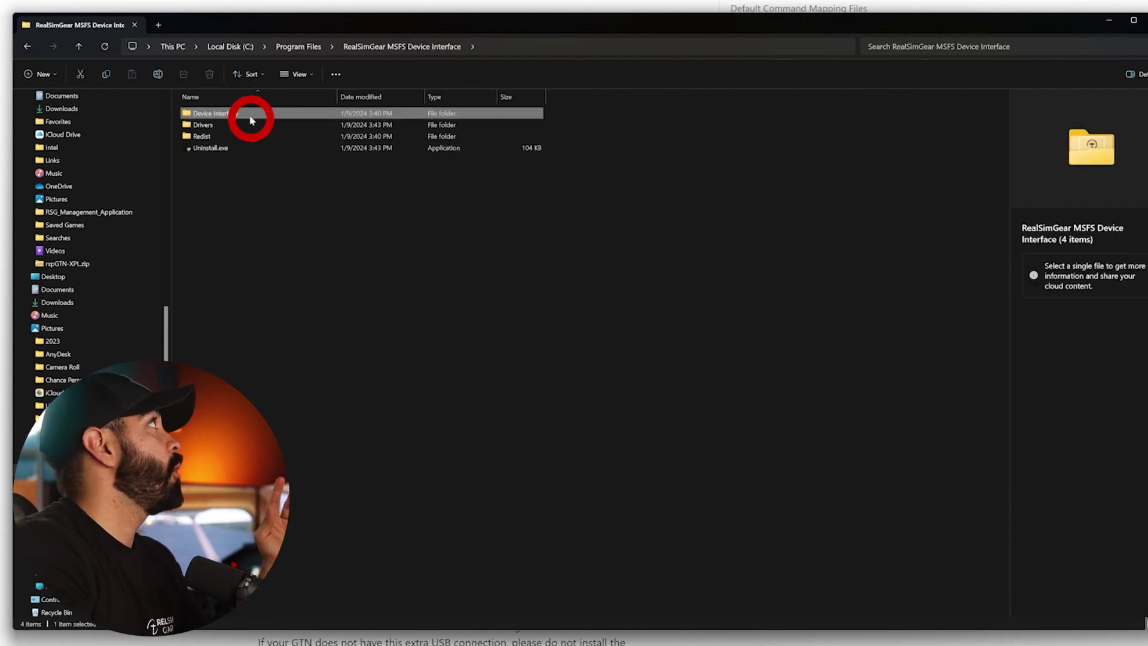
pyautogui.moveTo(243, 139)
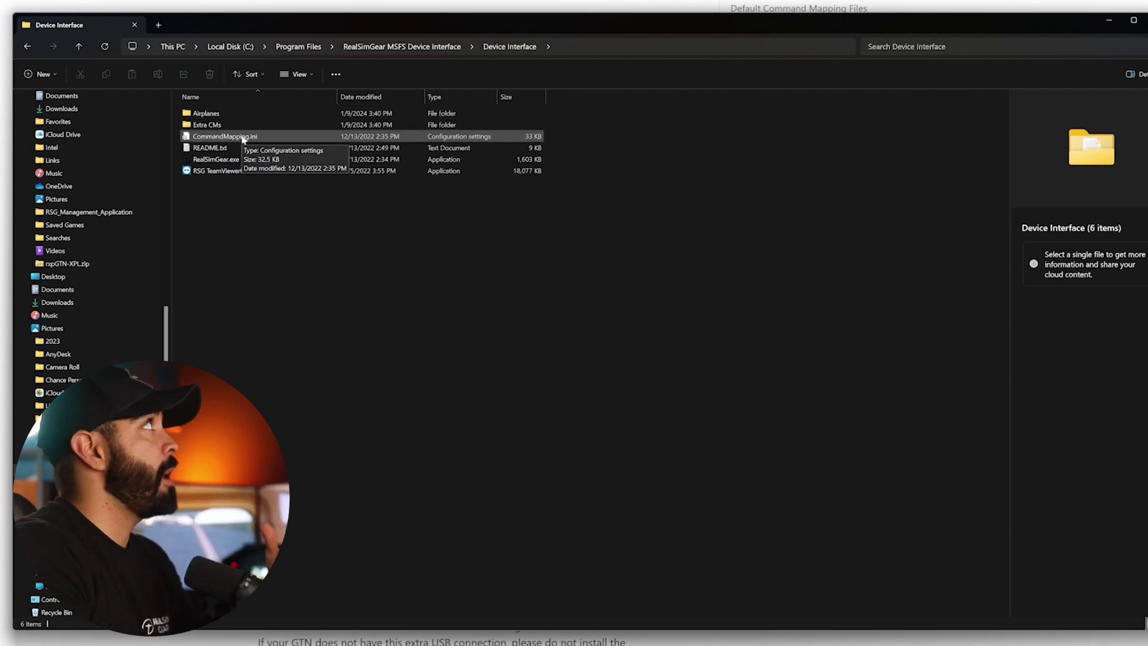
# - Move CommandMapping.ini from Downloads into the Device Interface folder, replacing the existing file and granting administrator permission
pyautogui.click(158, 25)
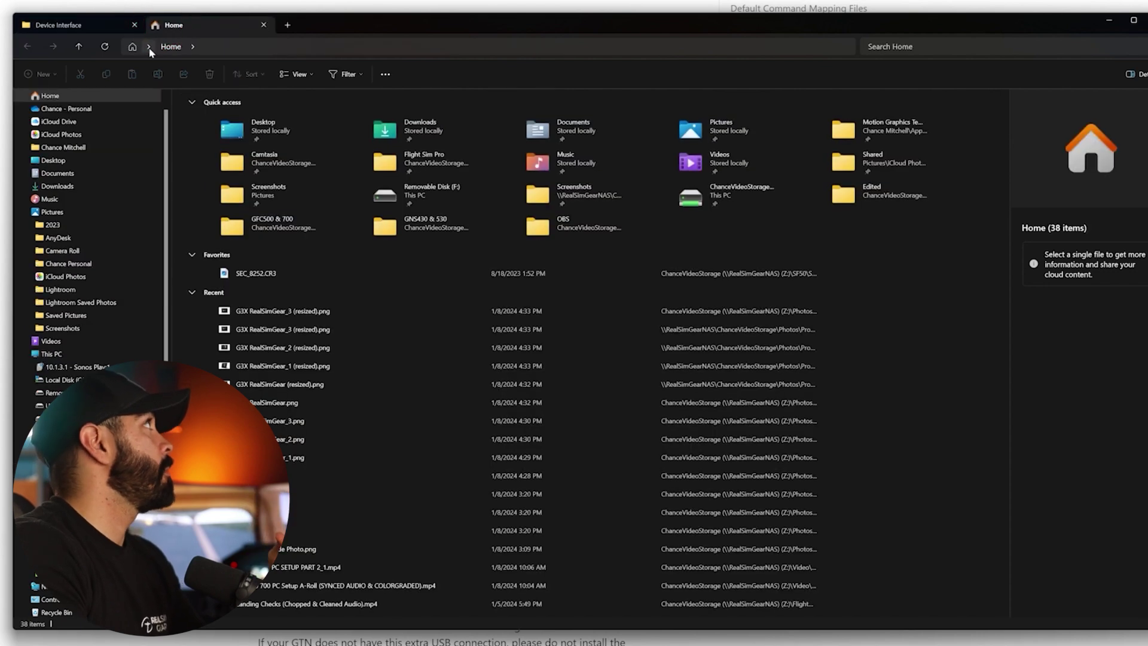
pyautogui.click(59, 186)
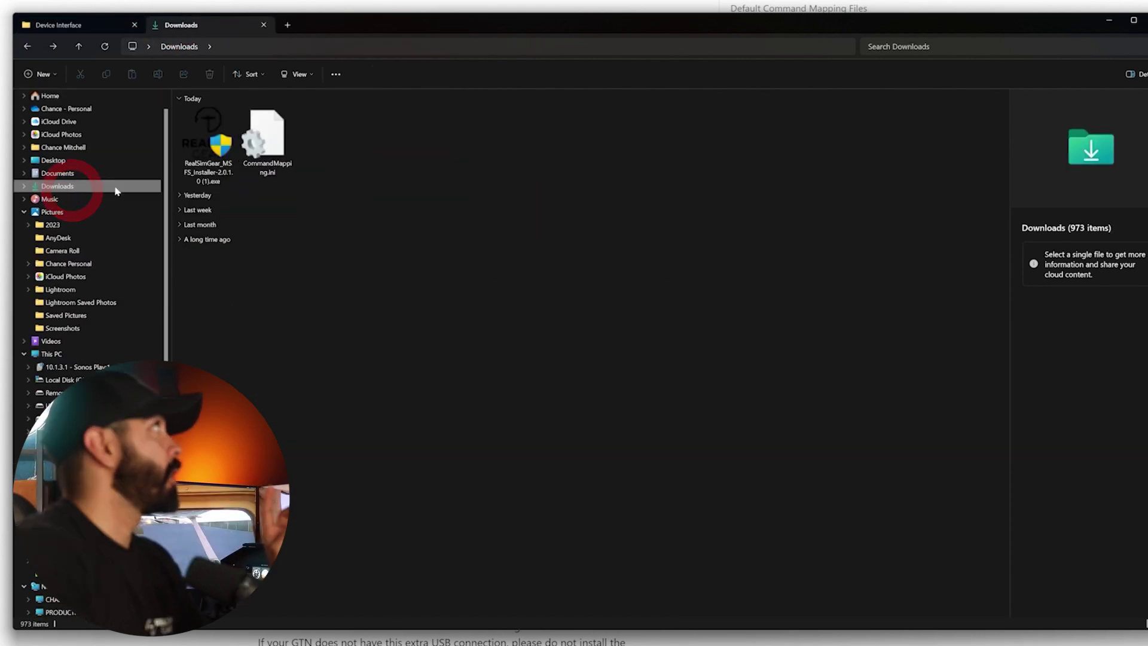
pyautogui.click(276, 148)
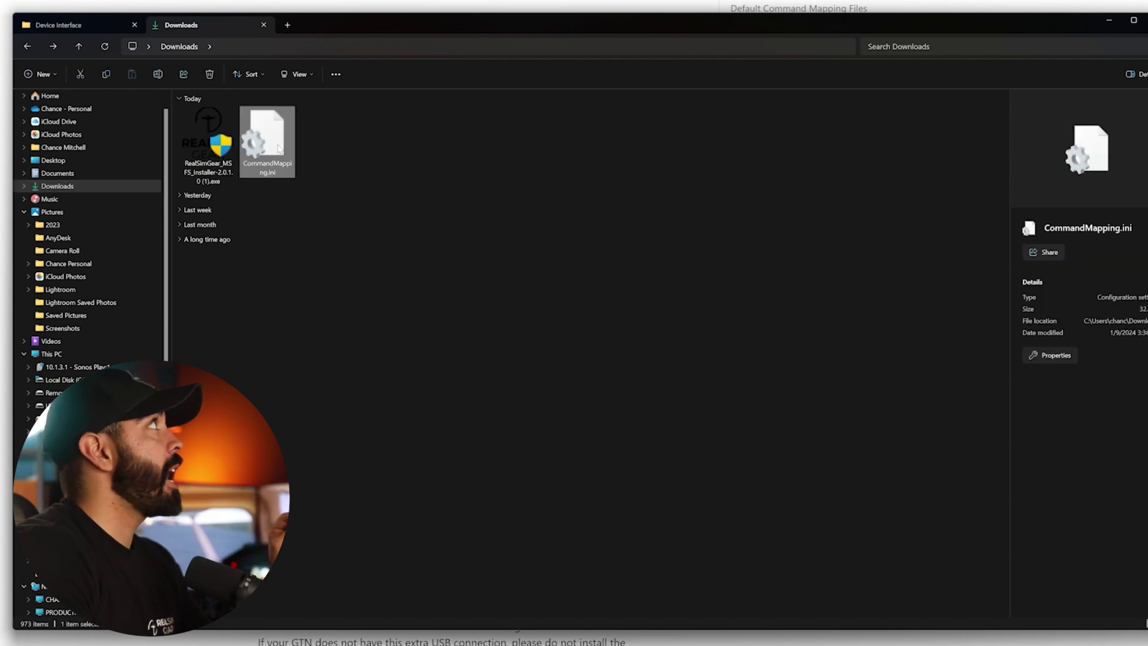
pyautogui.moveTo(269, 142); pyautogui.dragTo(307, 238)
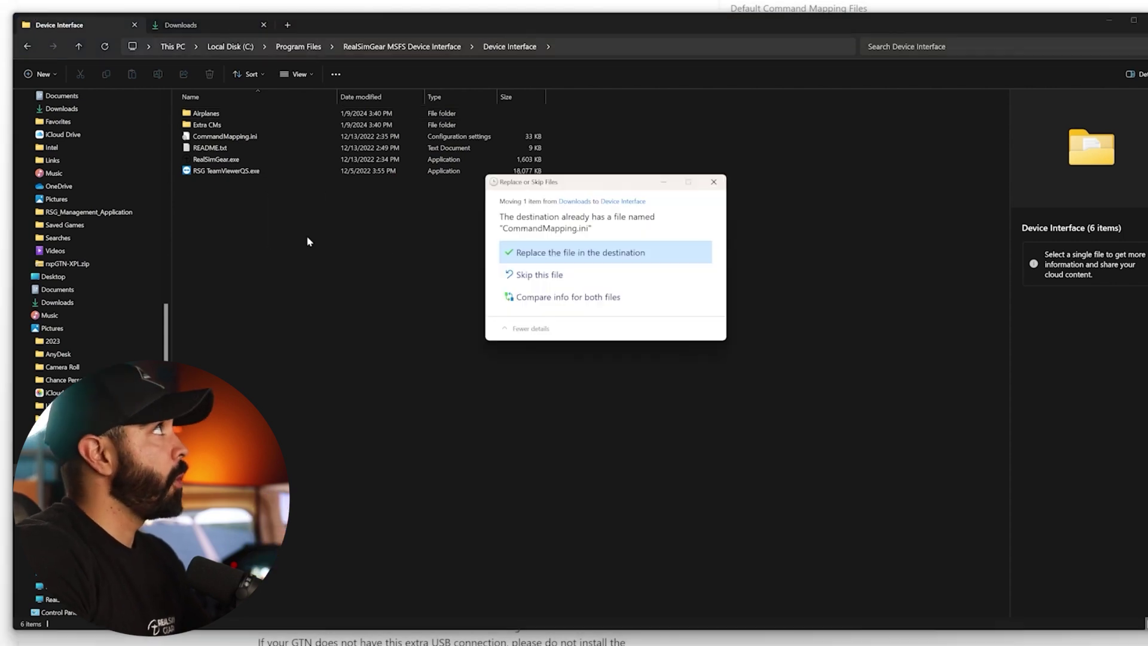
pyautogui.click(568, 253)
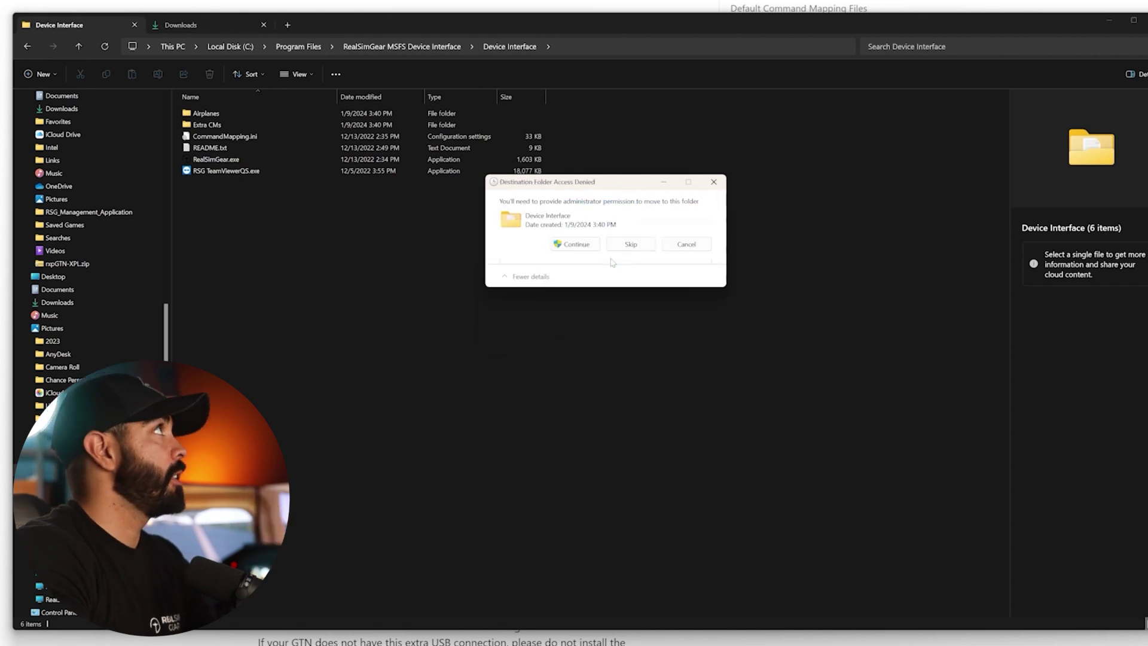
pyautogui.click(576, 245)
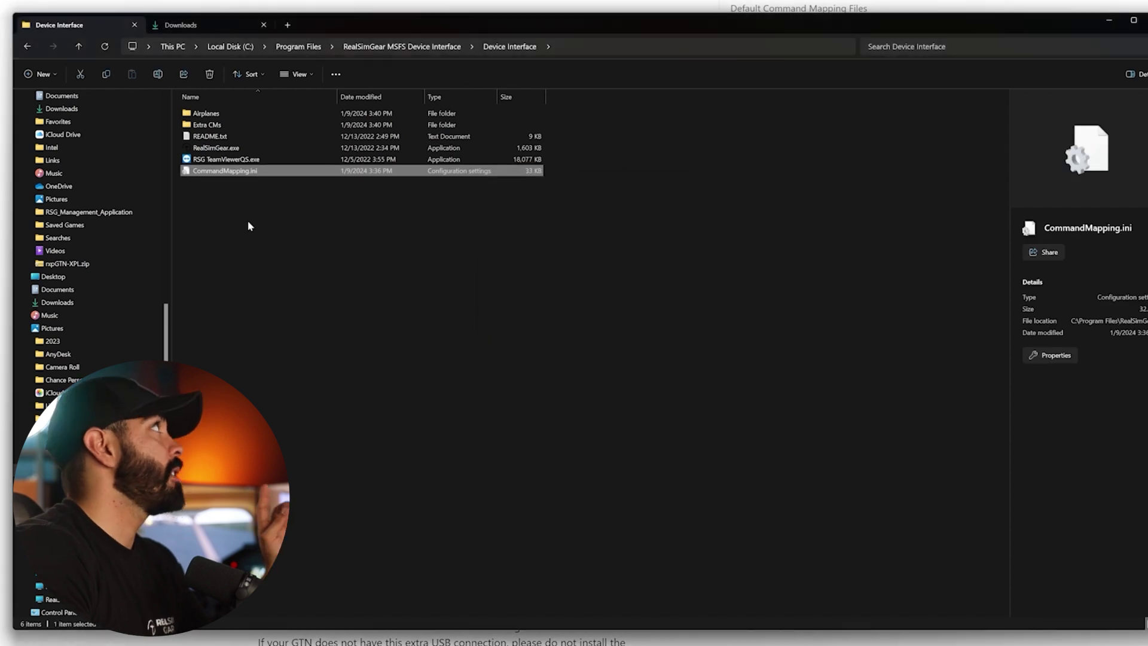
pyautogui.click(281, 238)
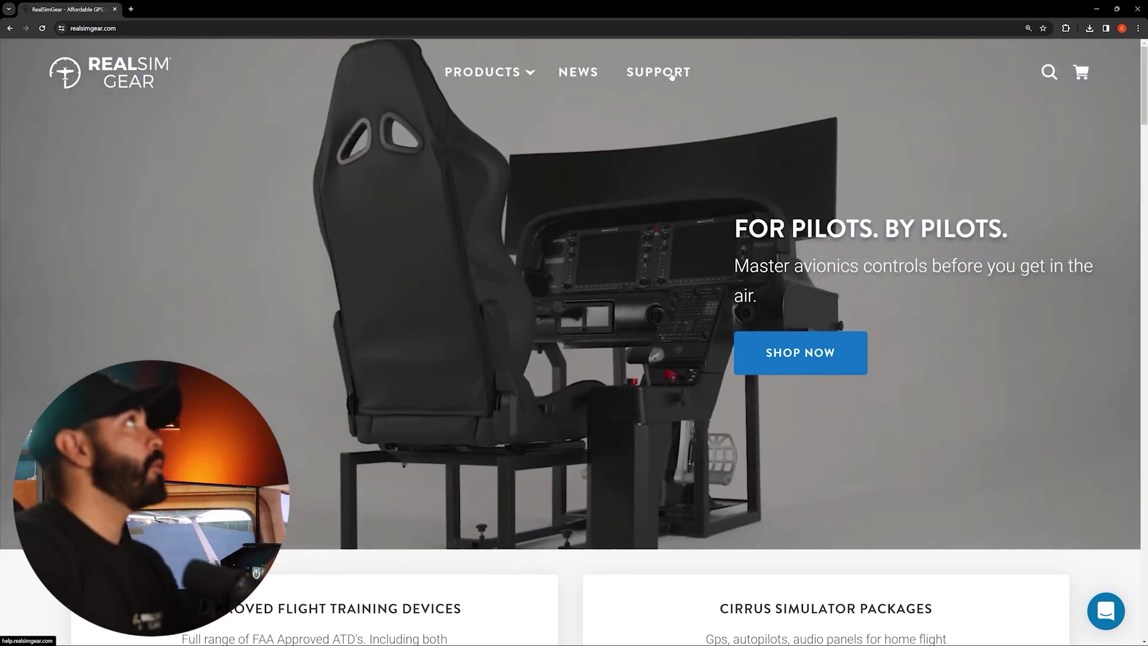
# - Open the guide "Setting Up MSFS Pop Out Panel Manager" from the Microsoft Flight Simulator 2020 guides on RealSimGear's support site
pyautogui.click(671, 75)
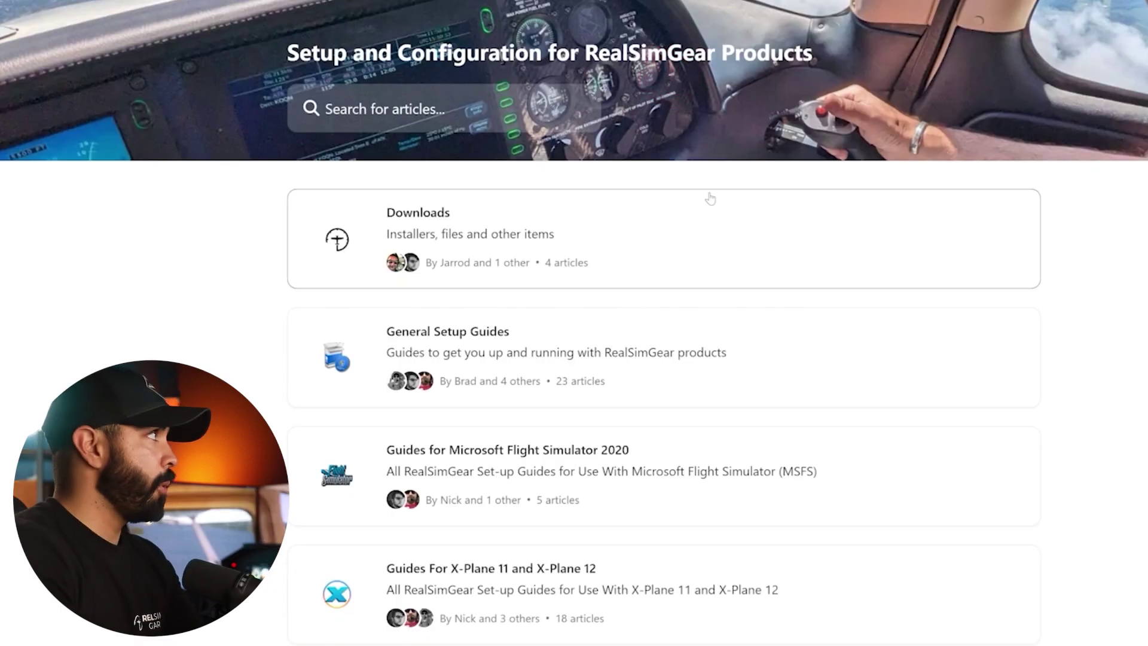
pyautogui.scroll(-2, 709, 197)
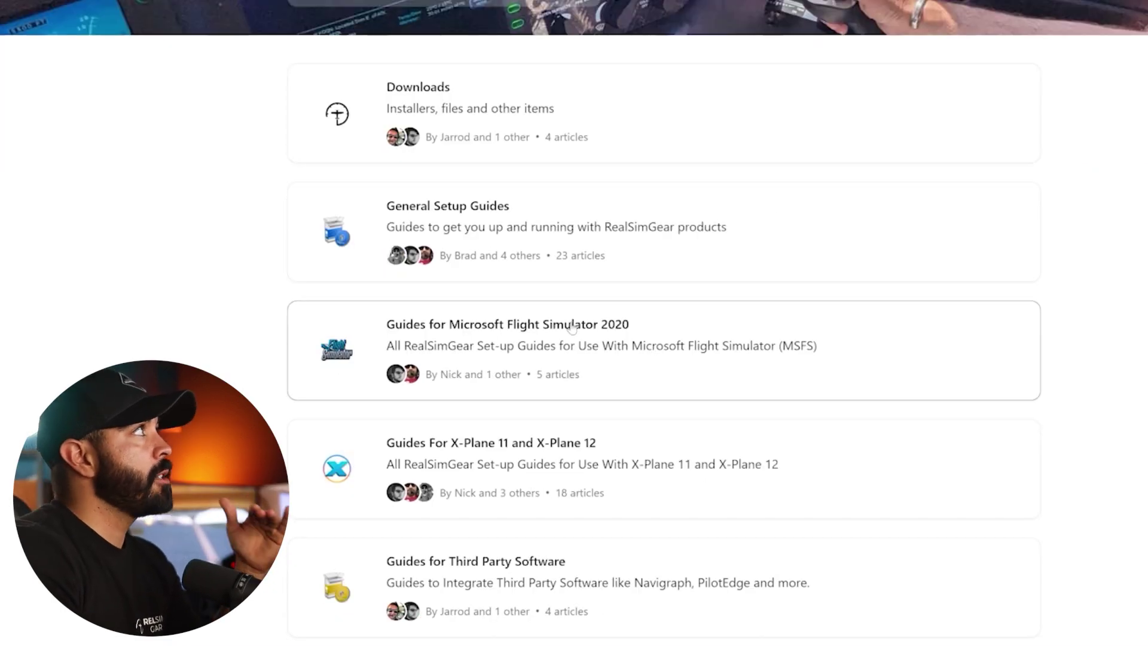
pyautogui.click(570, 326)
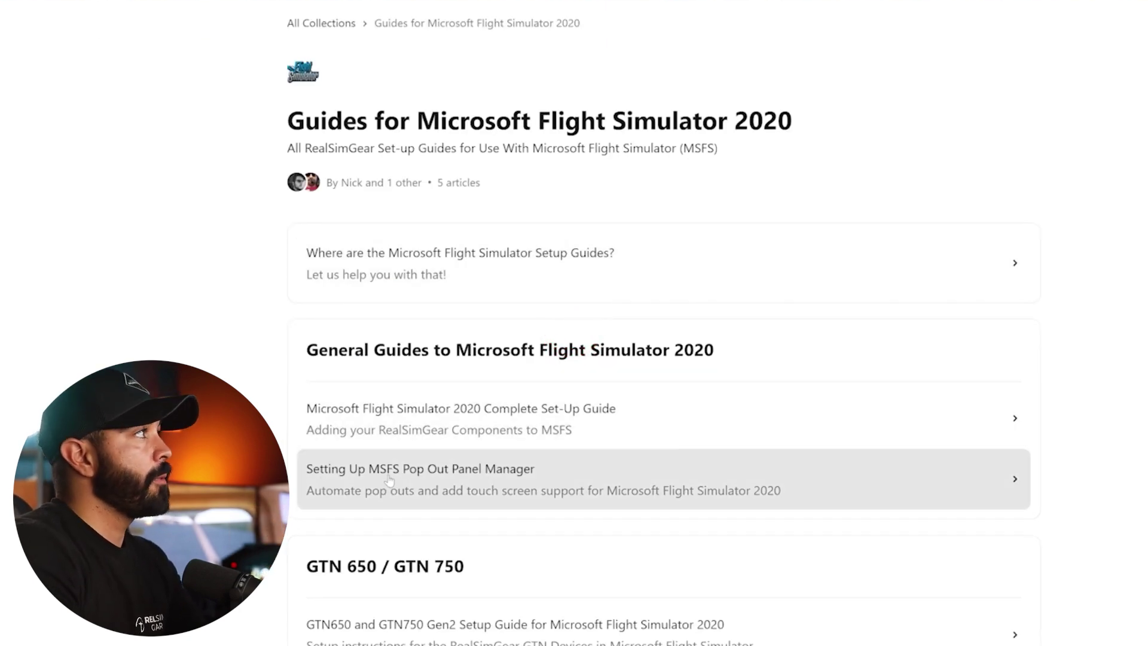
pyautogui.click(574, 469)
# - Skim the Pop Out Panel Manager guide and read its Getting Started section on downloading and extracting the program
pyautogui.scroll(-15, 215, 275)
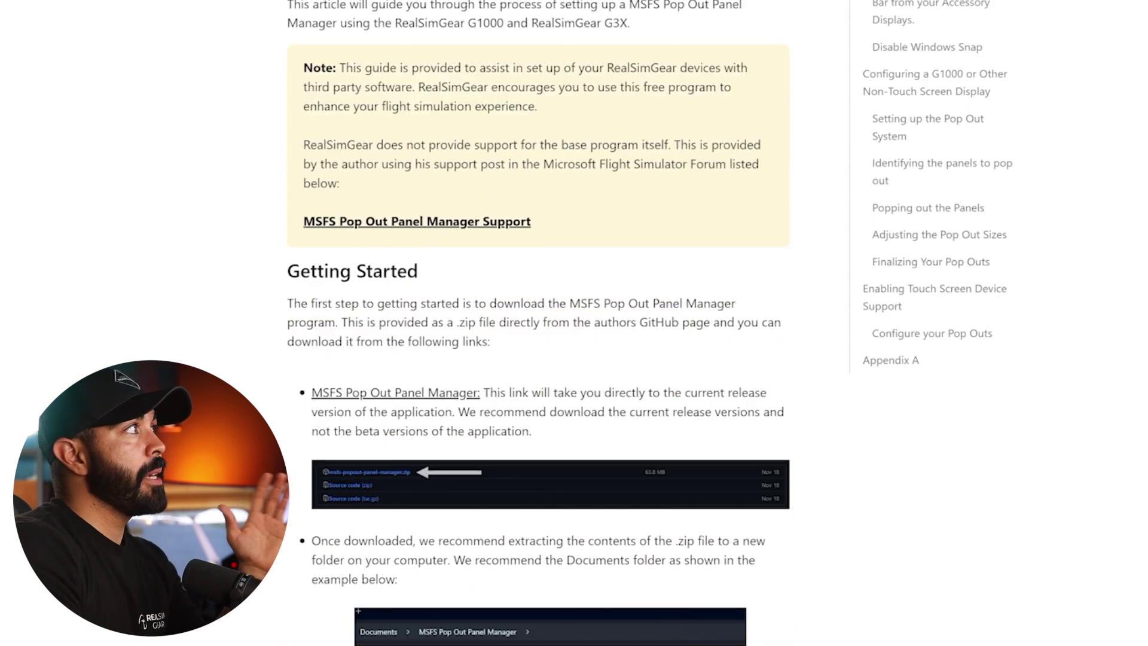
pyautogui.scroll(-20, 538, 322)
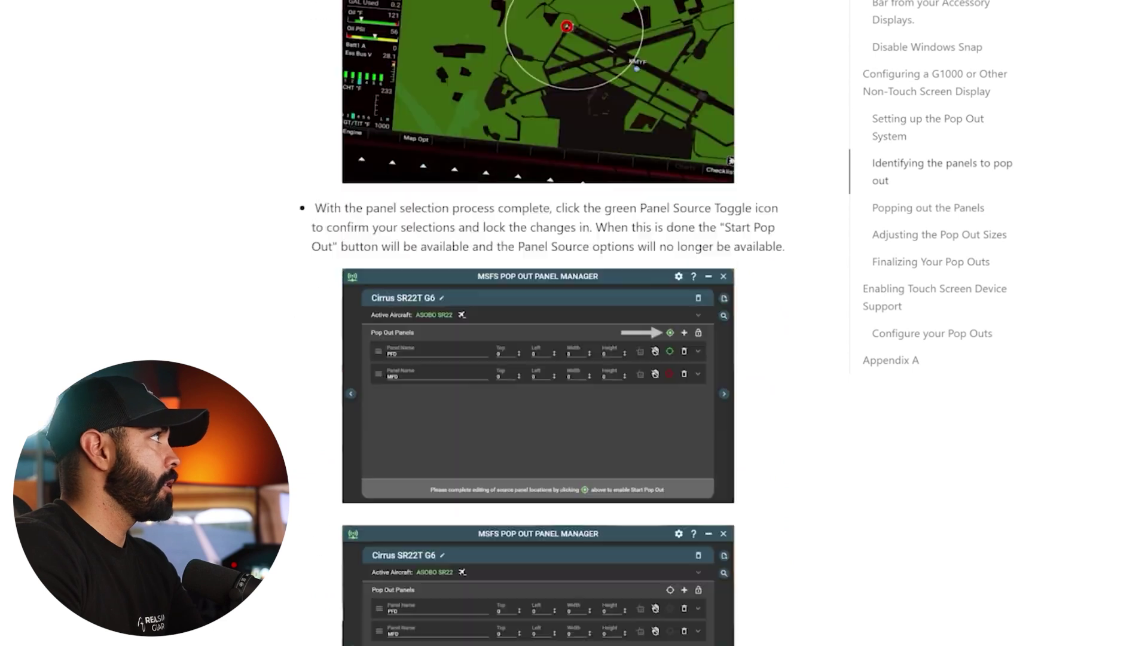
pyautogui.scroll(-15, 233, 259)
pyautogui.press('Home')
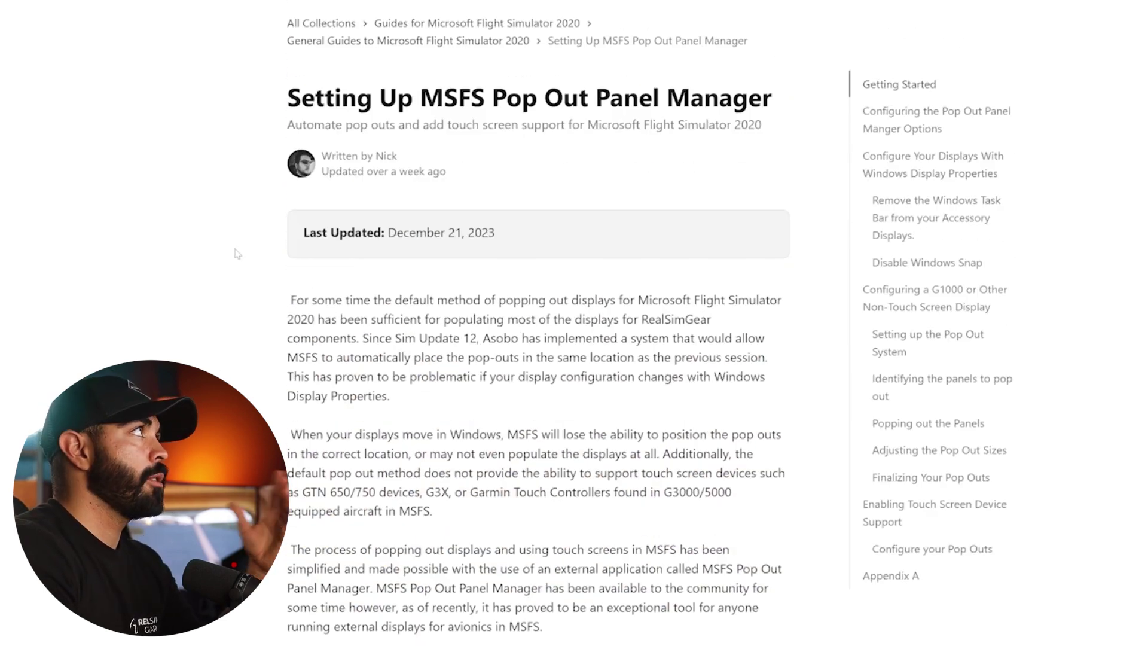
pyautogui.scroll(-10, 233, 260)
pyautogui.scroll(-3, 233, 259)
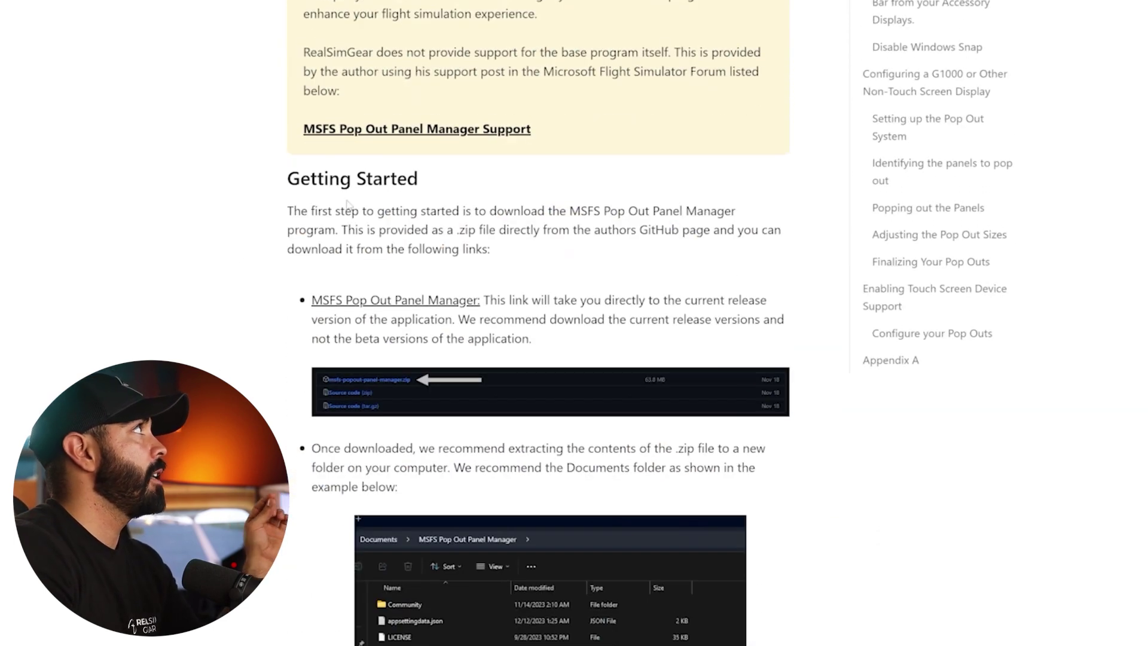
pyautogui.moveTo(300, 179); pyautogui.dragTo(426, 189)
pyautogui.click(341, 230)
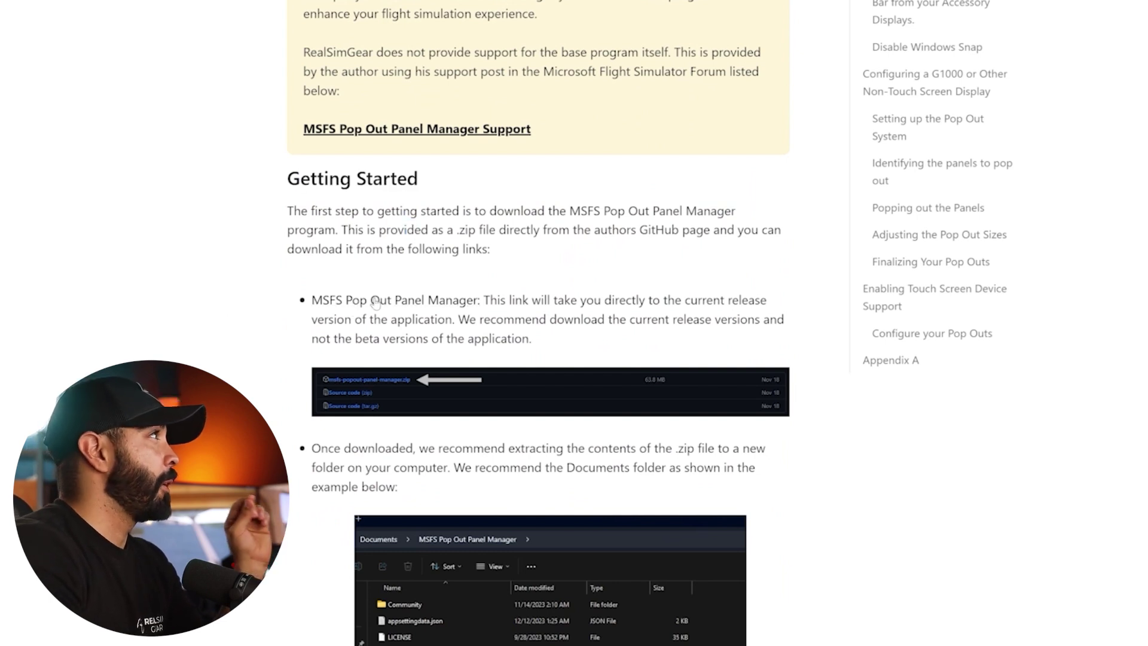
# - Download msfs-popout-panel-manager.zip from the linked GitHub release and show the file in its download folder
pyautogui.click(439, 302)
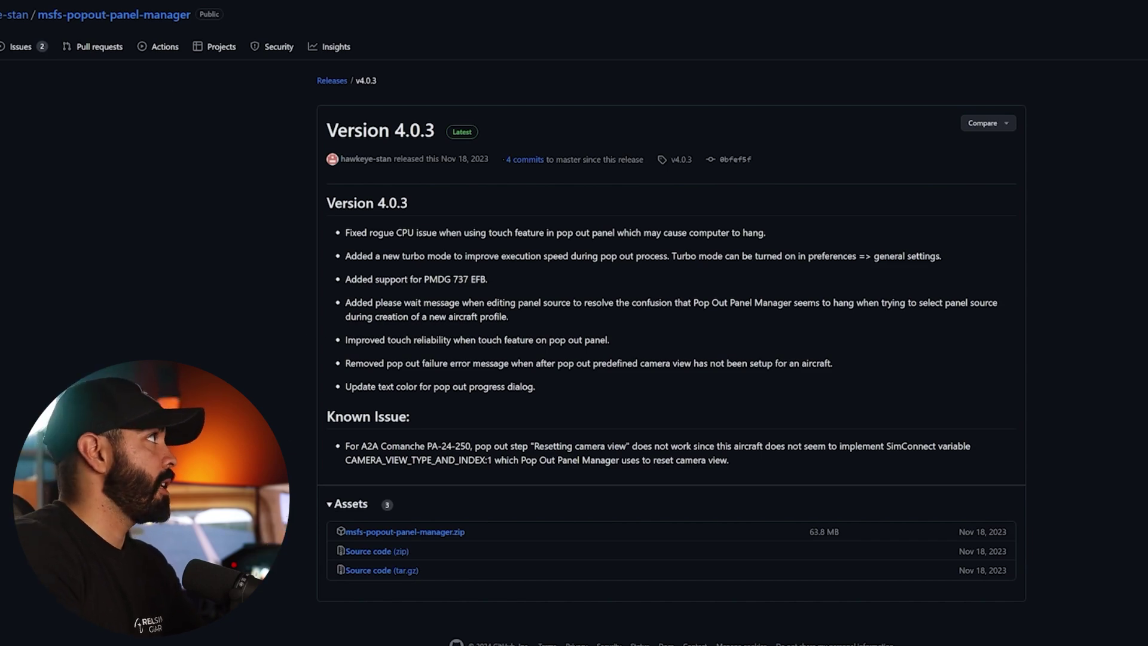
pyautogui.click(330, 506)
pyautogui.click(330, 505)
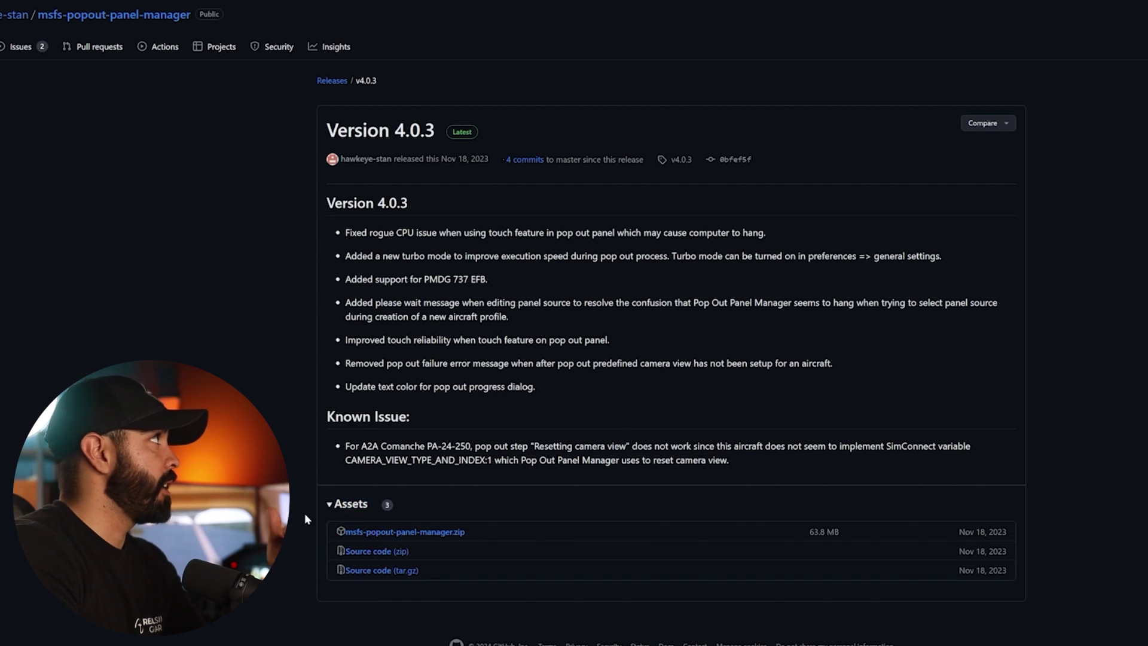
pyautogui.click(450, 533)
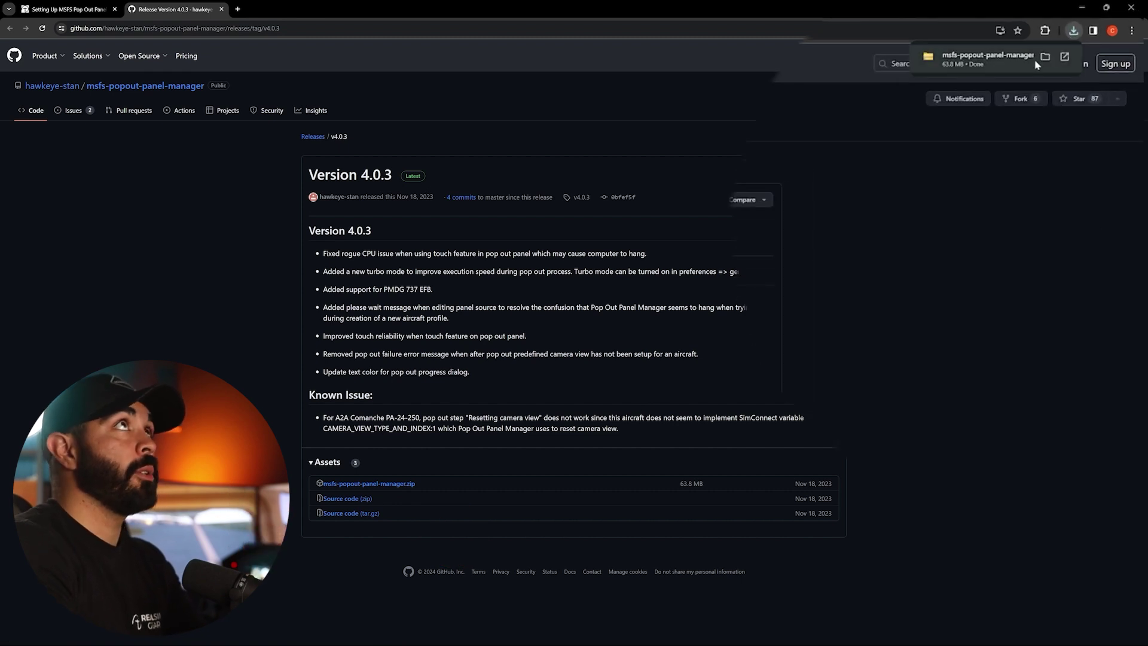
pyautogui.click(1045, 58)
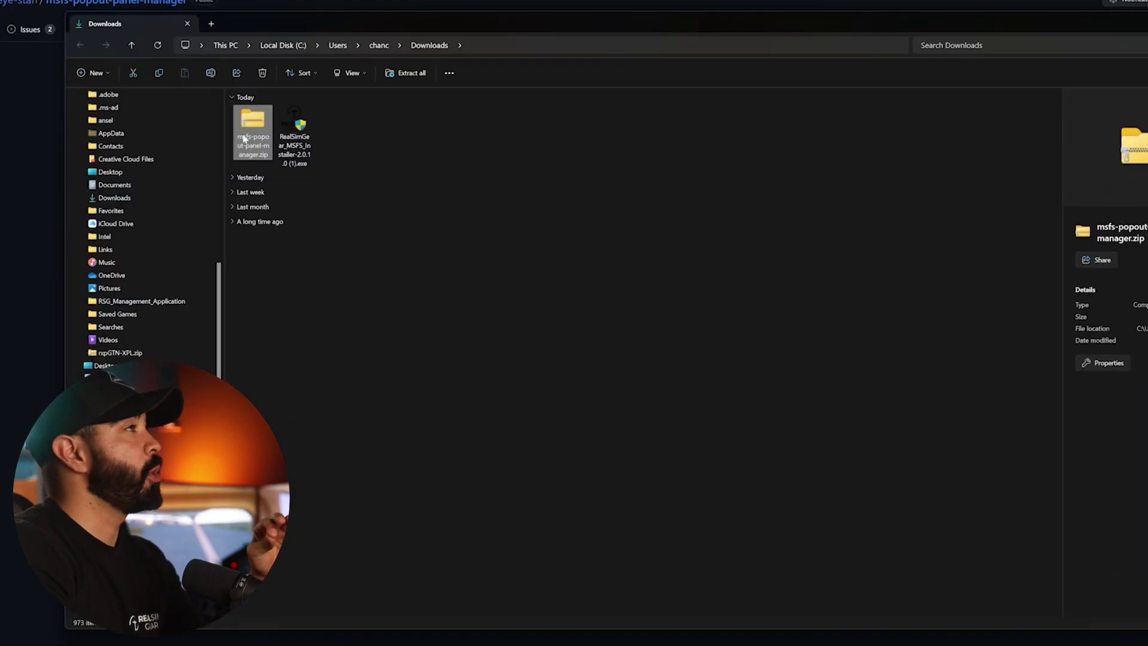
# - Start extracting msfs-popout-panel-manager.zip and create a destination folder named "MSFS Pop Out Panel Manager" in Documents
pyautogui.rightClick(243, 138)
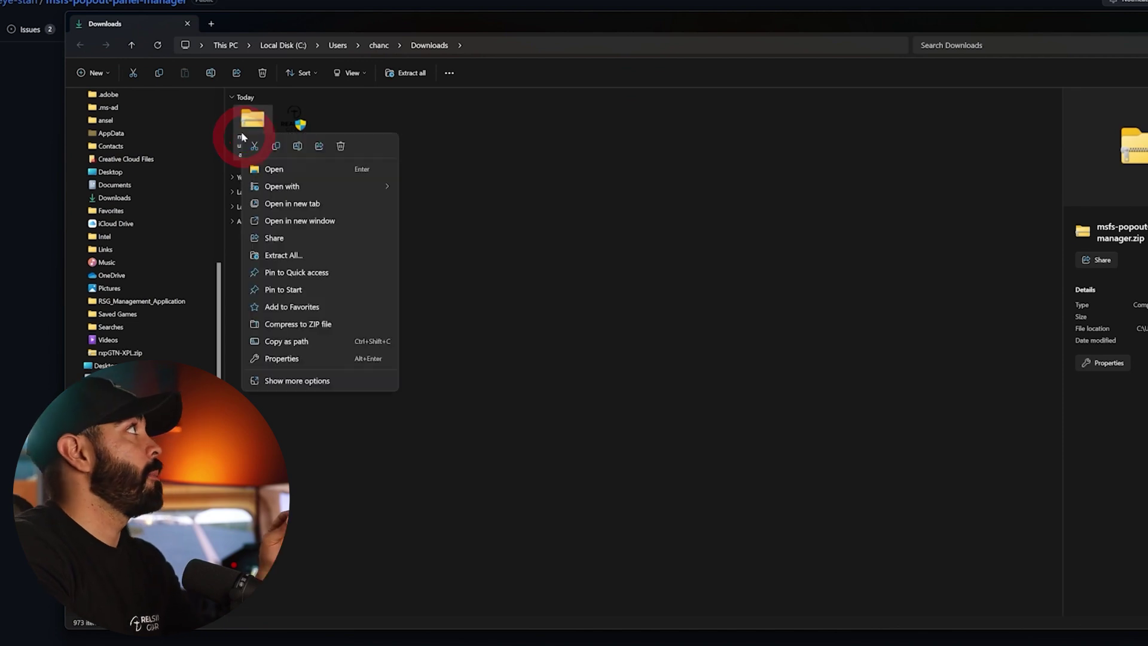
pyautogui.click(281, 257)
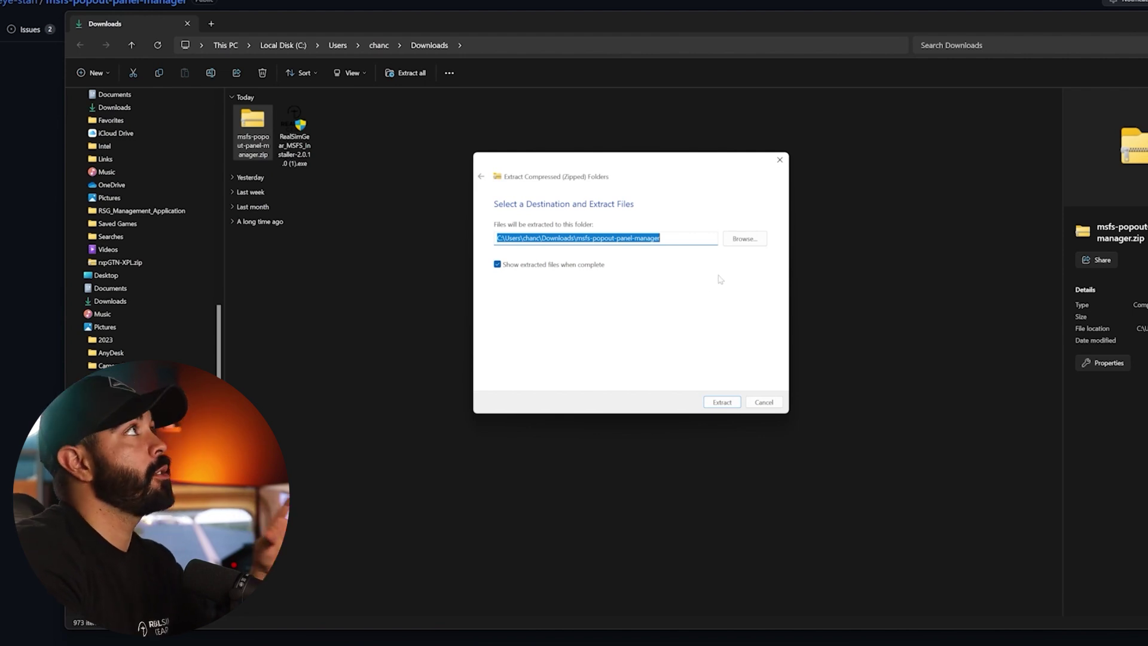
pyautogui.click(746, 239)
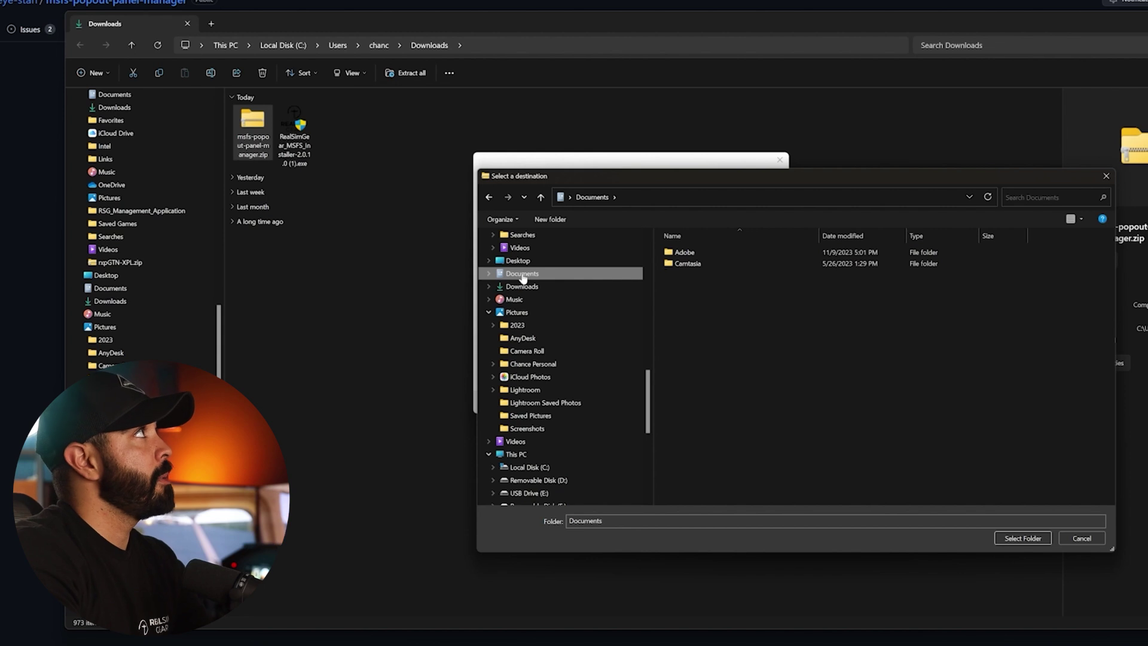
pyautogui.rightClick(687, 383)
pyautogui.moveTo(725, 505)
pyautogui.click(874, 512)
pyautogui.write('MSFS P')
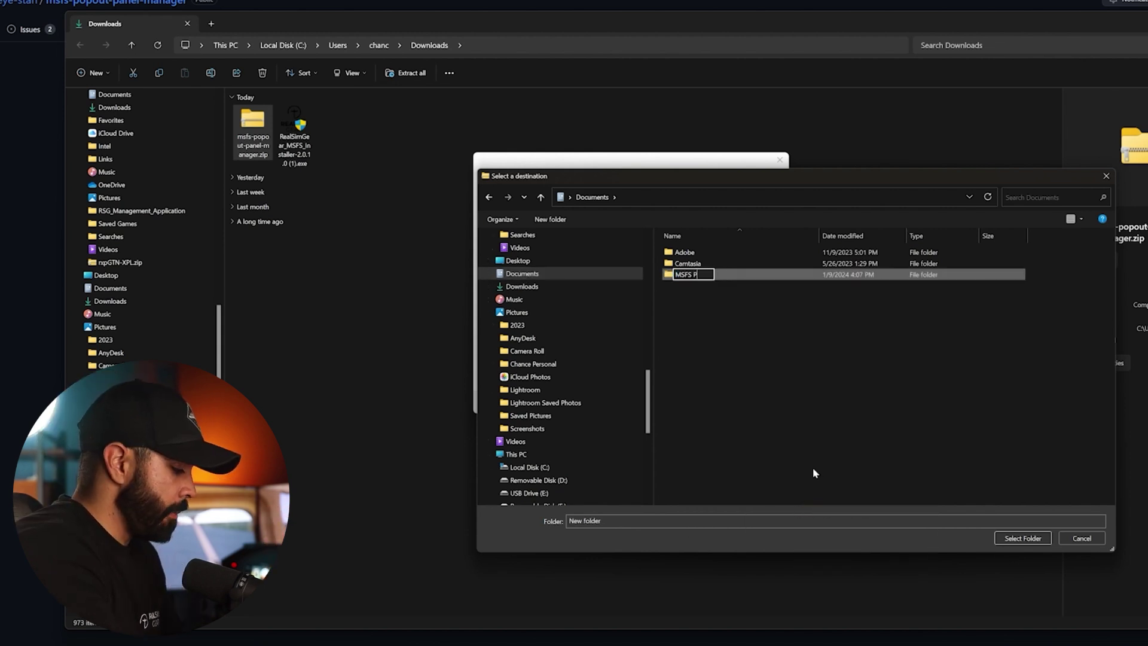
pyautogui.write('op Out Panel Manager')
pyautogui.press('Return')
# - Select the new MSFS Pop Out Panel Manager folder as the destination and extract the archive's files into it
pyautogui.doubleClick(716, 274)
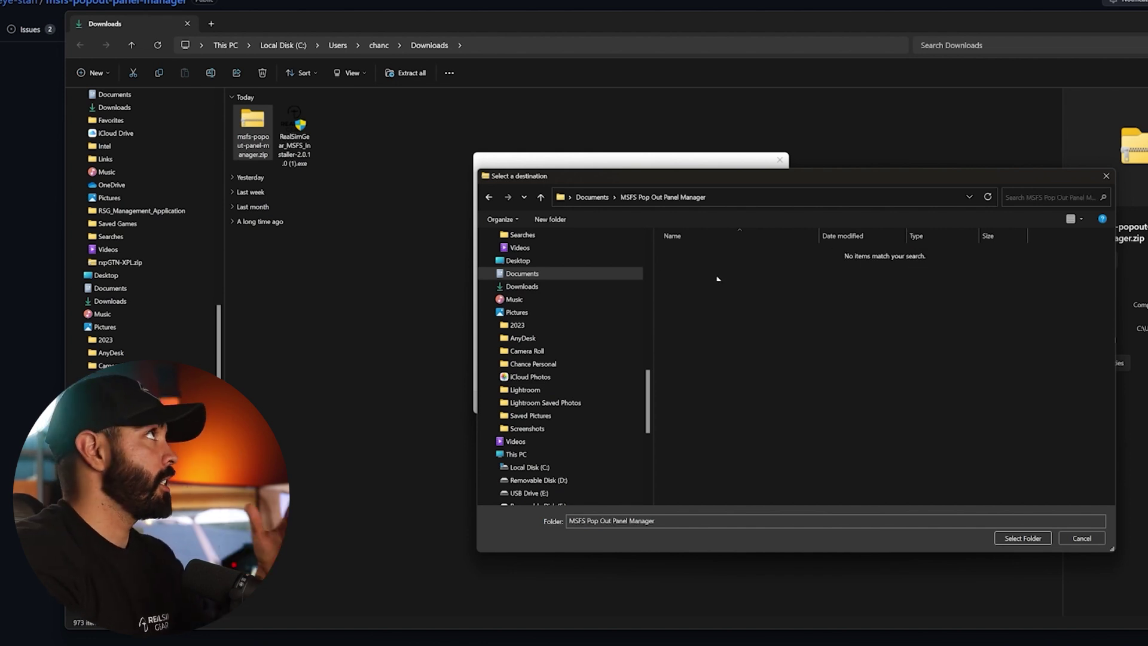
pyautogui.click(1028, 539)
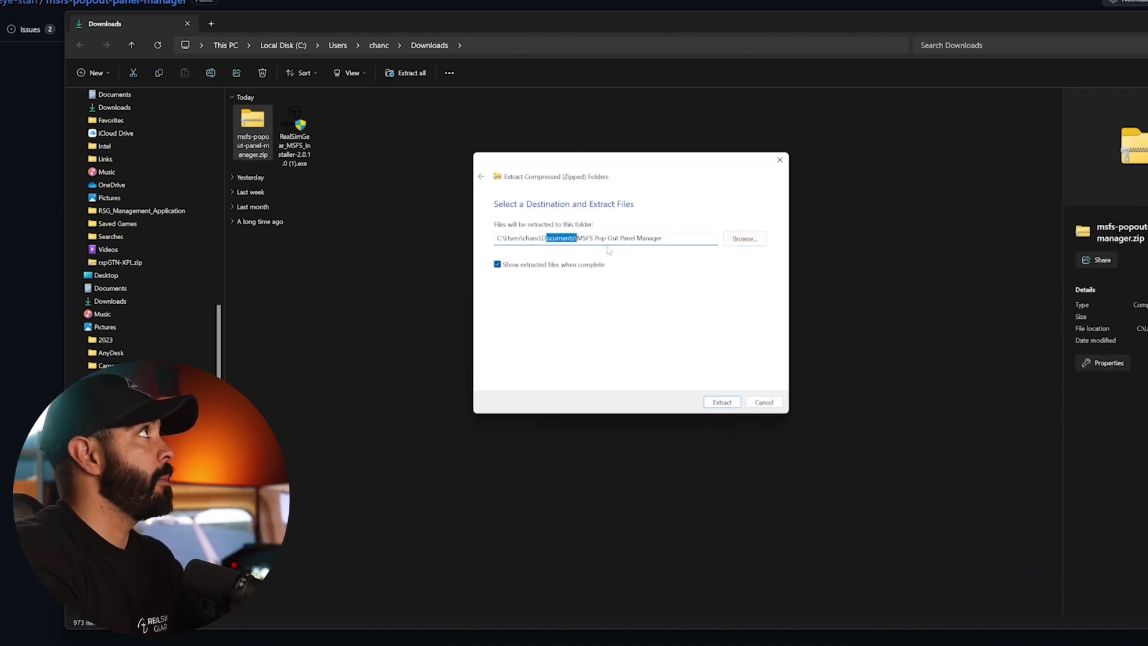
pyautogui.click(720, 401)
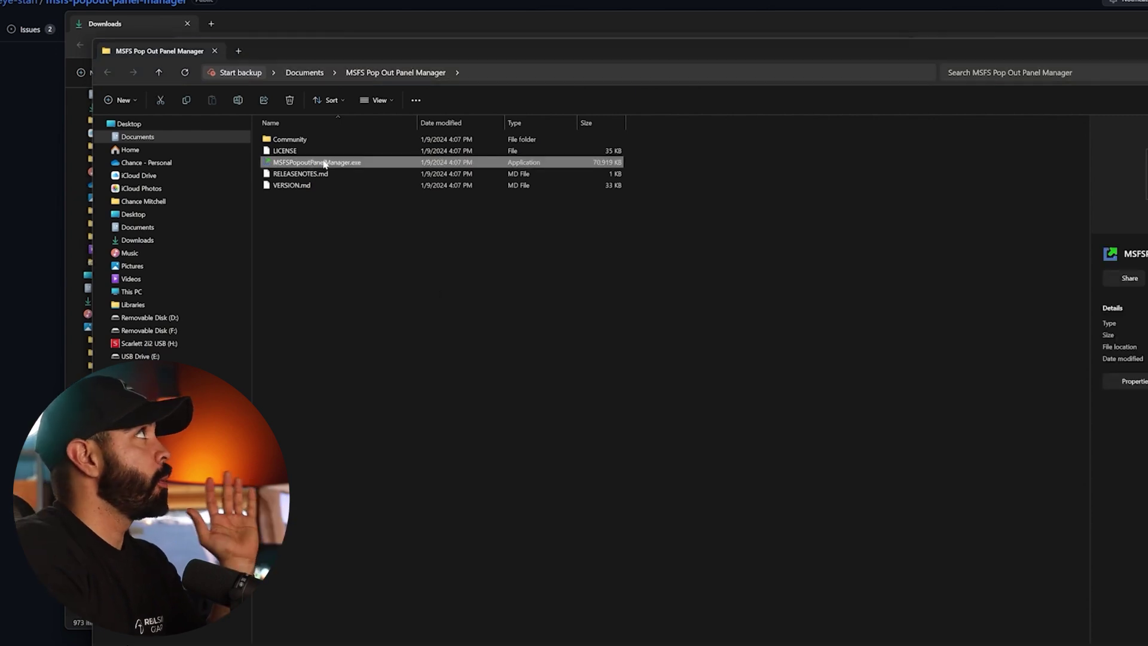
# - Launch MSFSPopoutPanelManager.exe, choosing to run it anyway past Windows SmartScreen, and move its window toward the middle of the screen
pyautogui.click(335, 162)
pyautogui.doubleClick(367, 162)
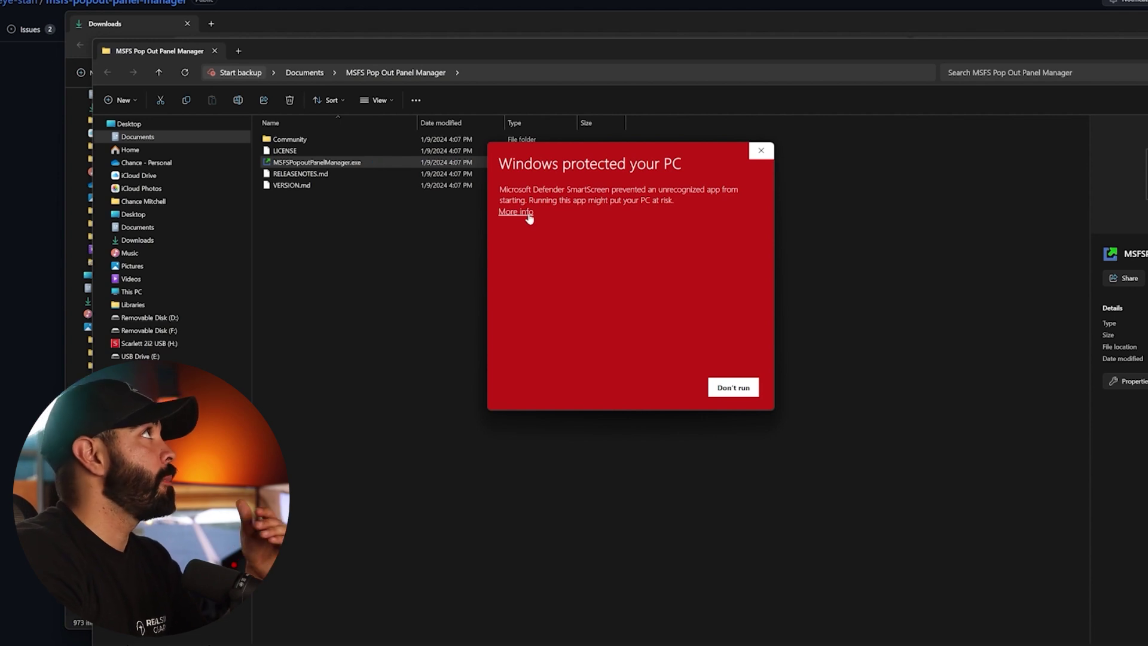
pyautogui.click(515, 212)
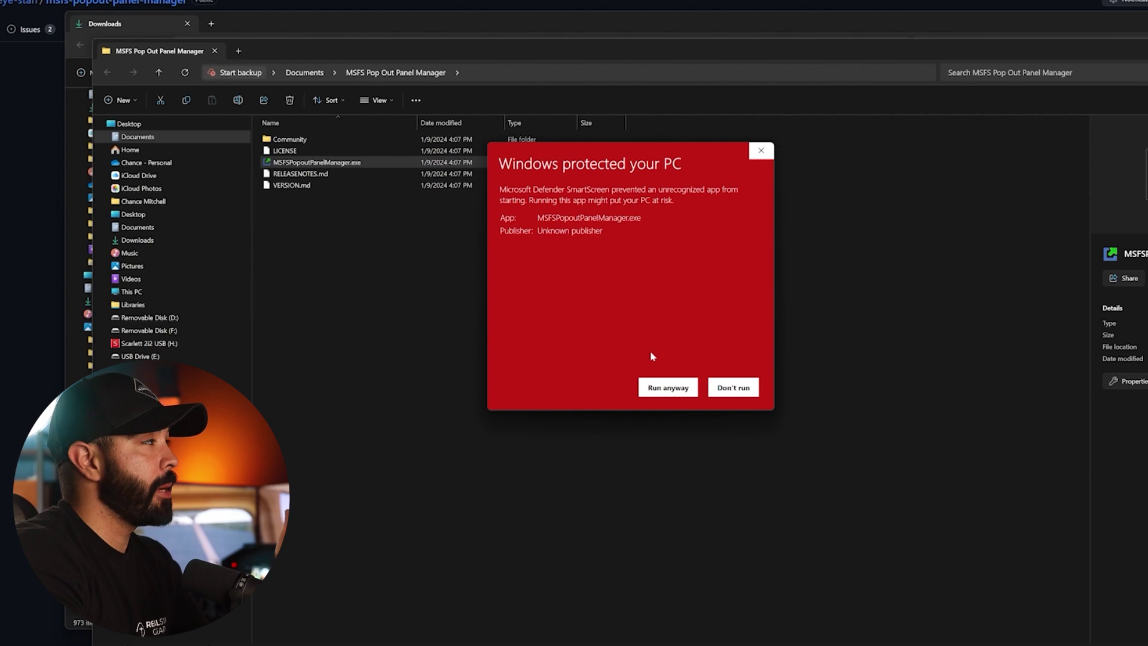
pyautogui.click(666, 386)
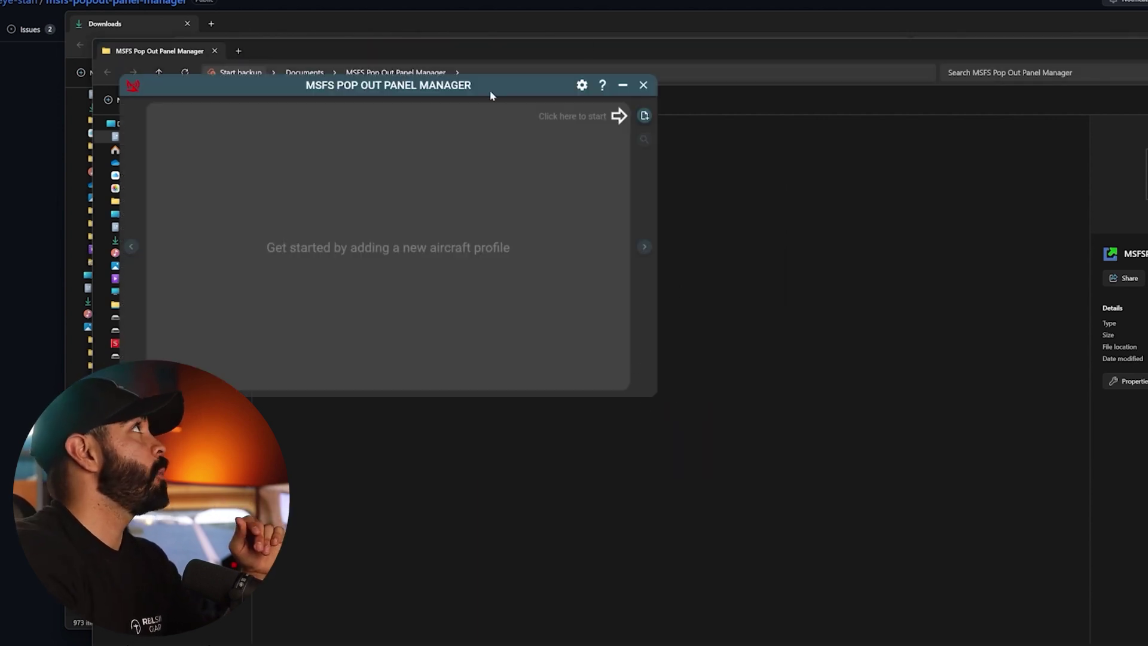
pyautogui.moveTo(489, 91); pyautogui.dragTo(708, 209)
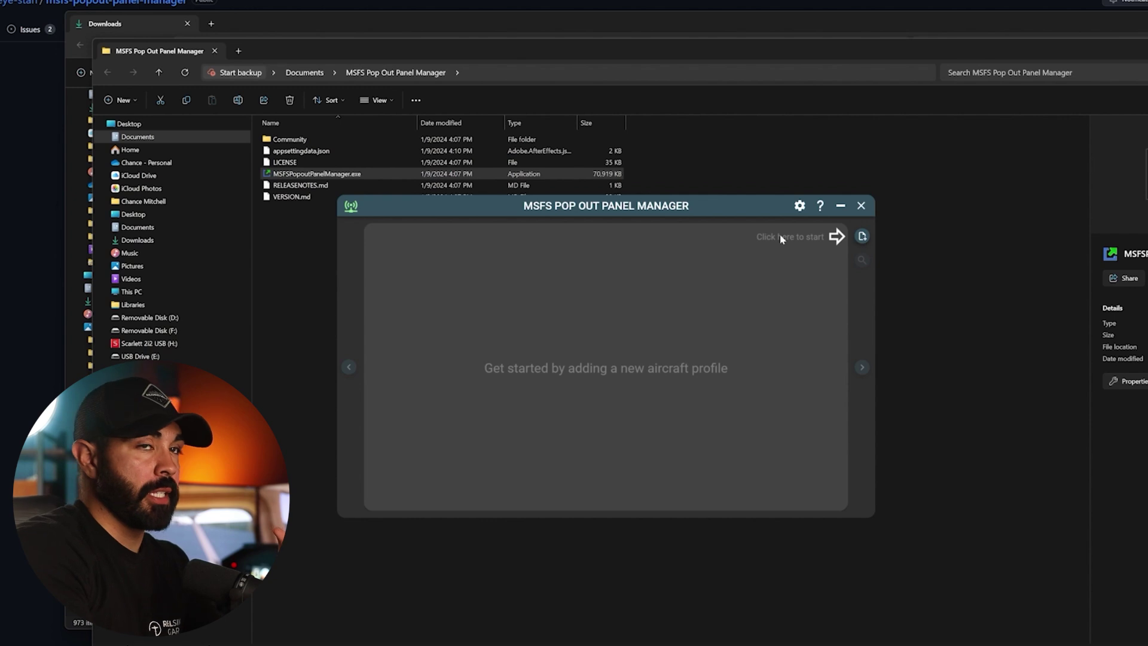
# - Enable Auto Start and Minimize to Tray in the Pop Out Panel Manager's general settings and close the preferences
pyautogui.click(800, 207)
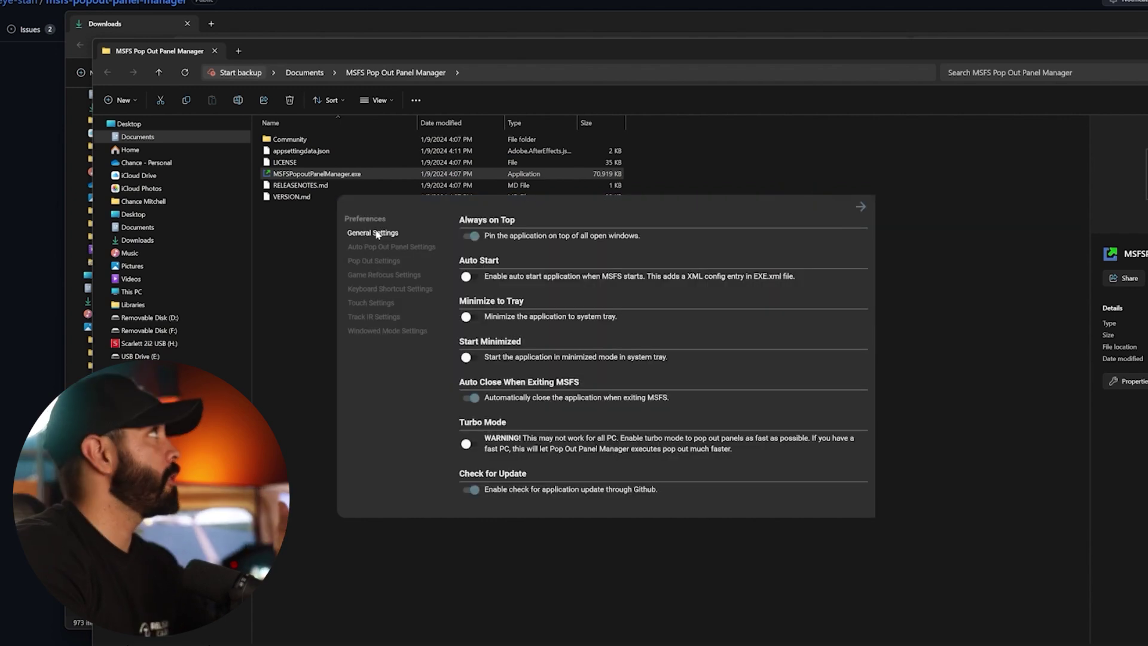
pyautogui.click(469, 277)
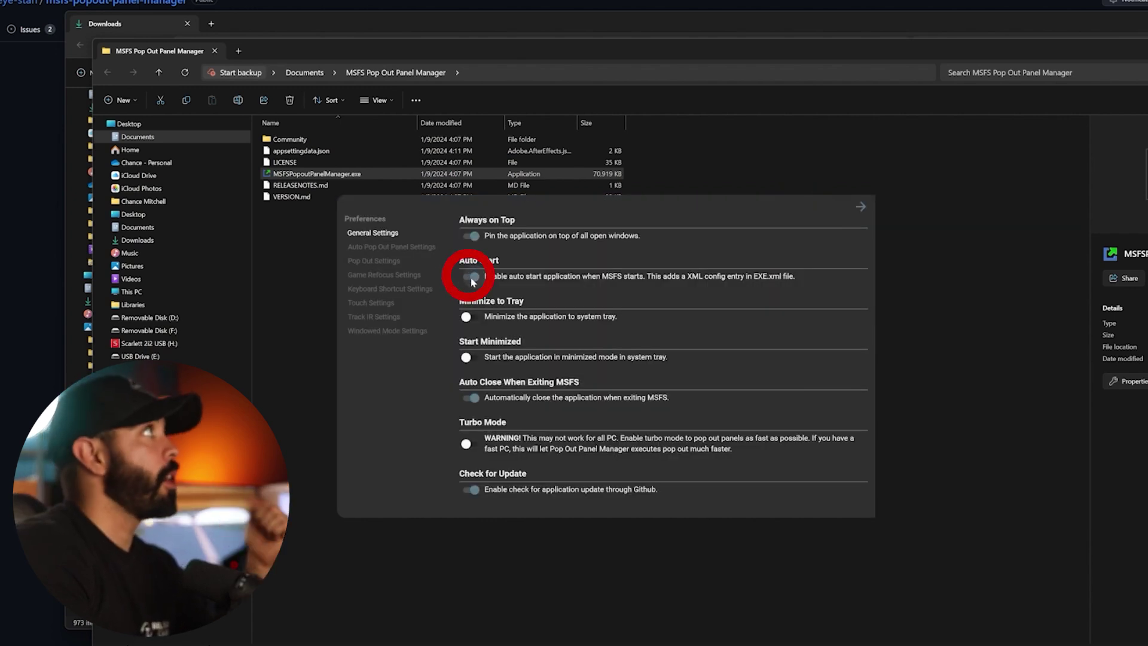
pyautogui.click(468, 318)
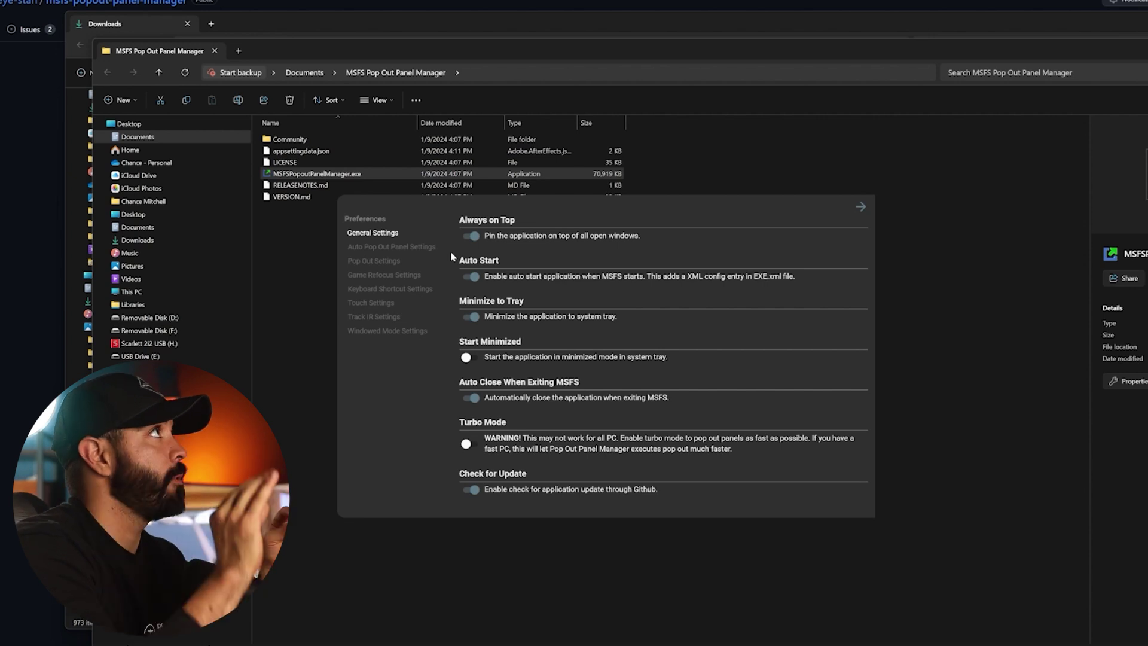
pyautogui.click(859, 208)
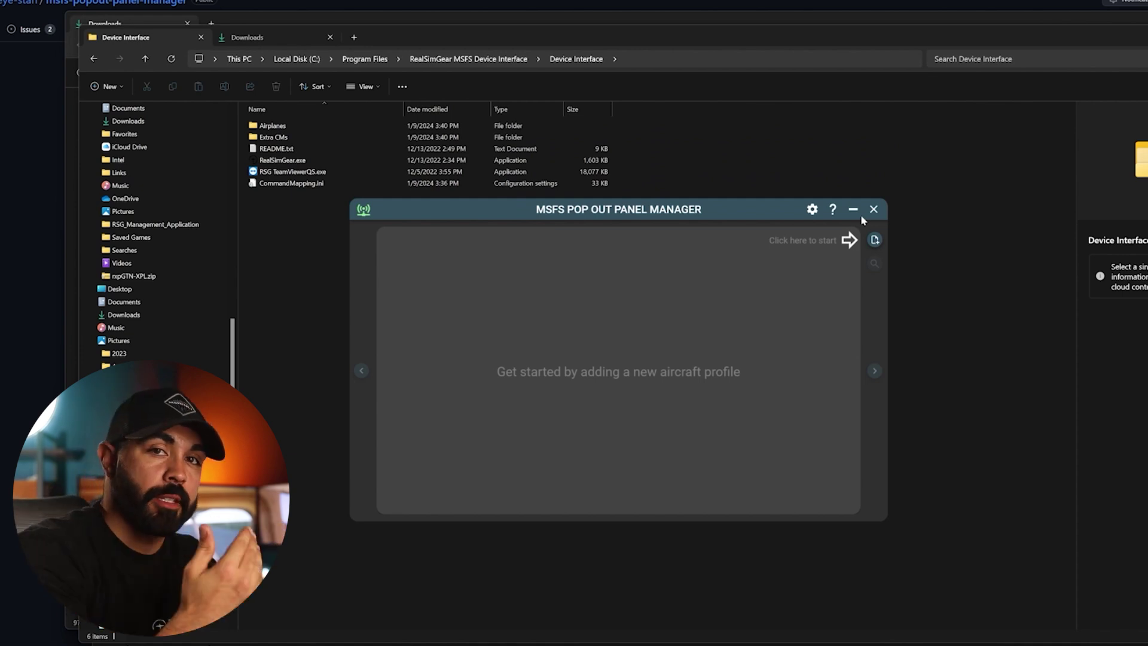
# - Switch to Microsoft Flight Simulator with the Pop Out Panel Manager kept on top
pyautogui.hotkey('alt', 'Tab')
pyautogui.hotkey('alt', 'Tab')
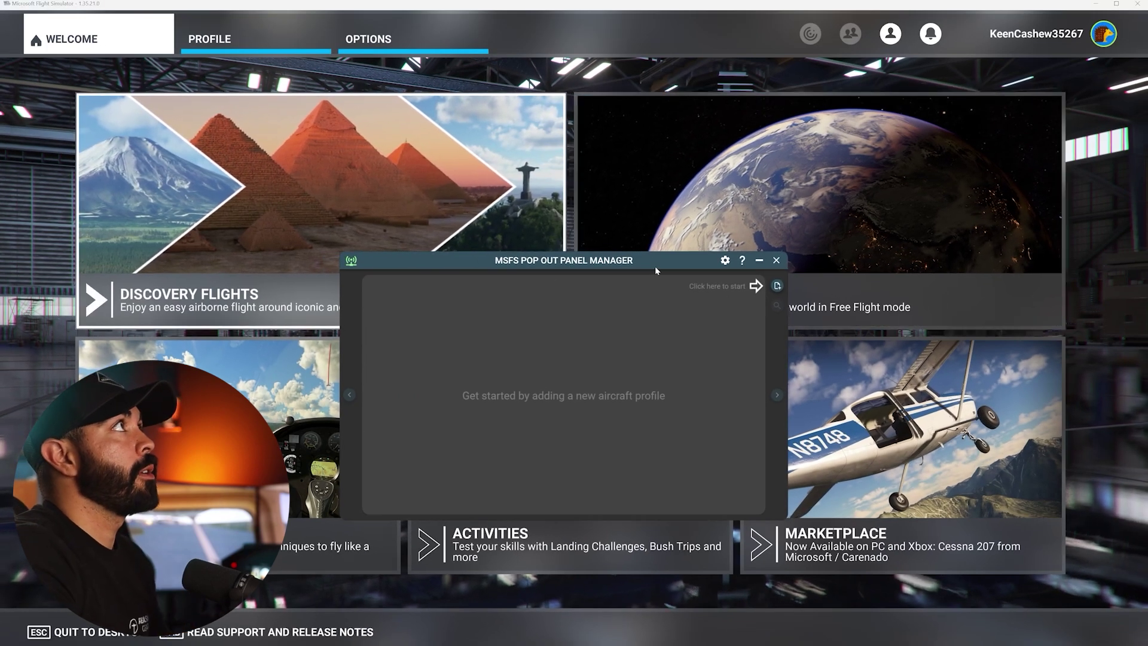
# - Minimize the Pop Out Panel Manager and choose the CubCrafters NXCub as the aircraft in the World Map
pyautogui.click(759, 260)
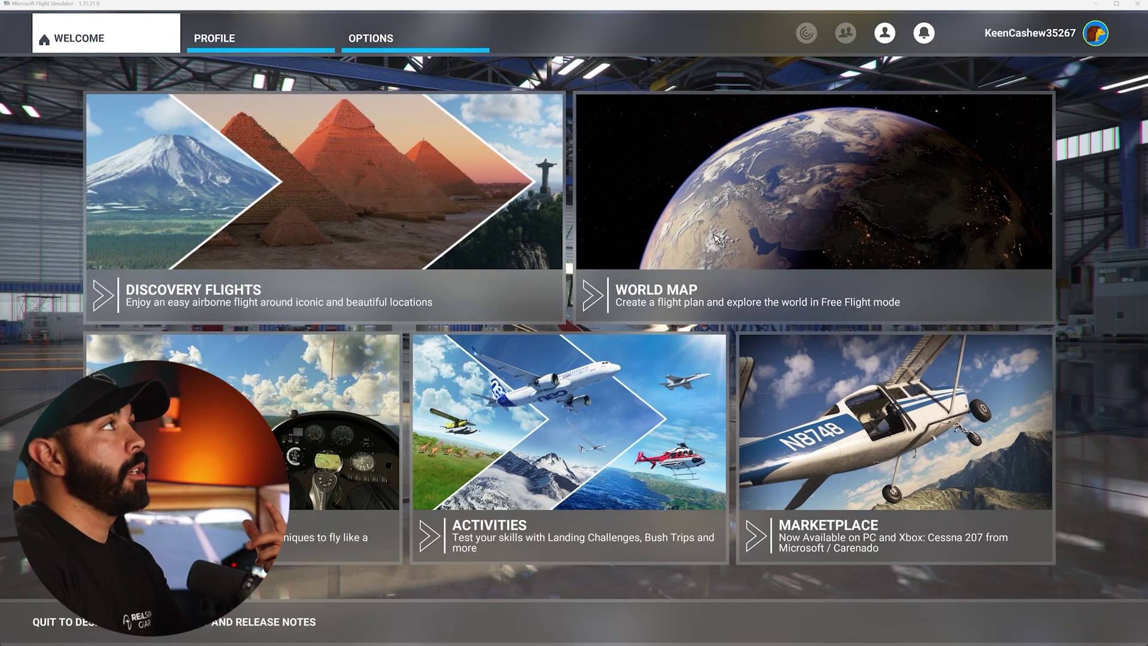
pyautogui.click(767, 261)
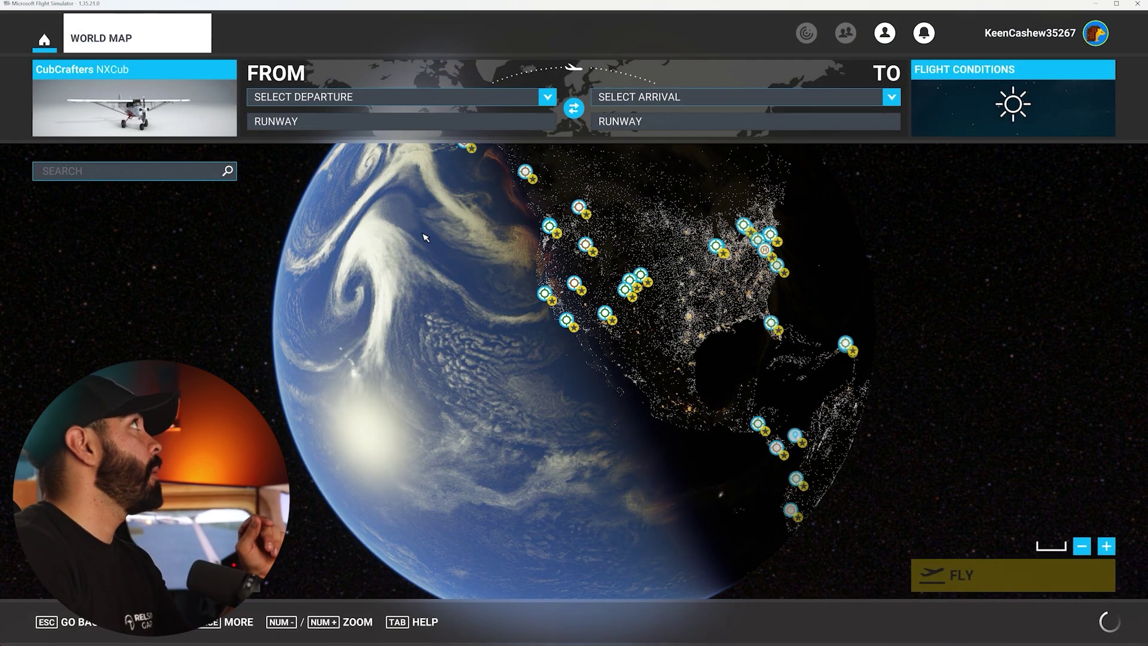
pyautogui.click(166, 118)
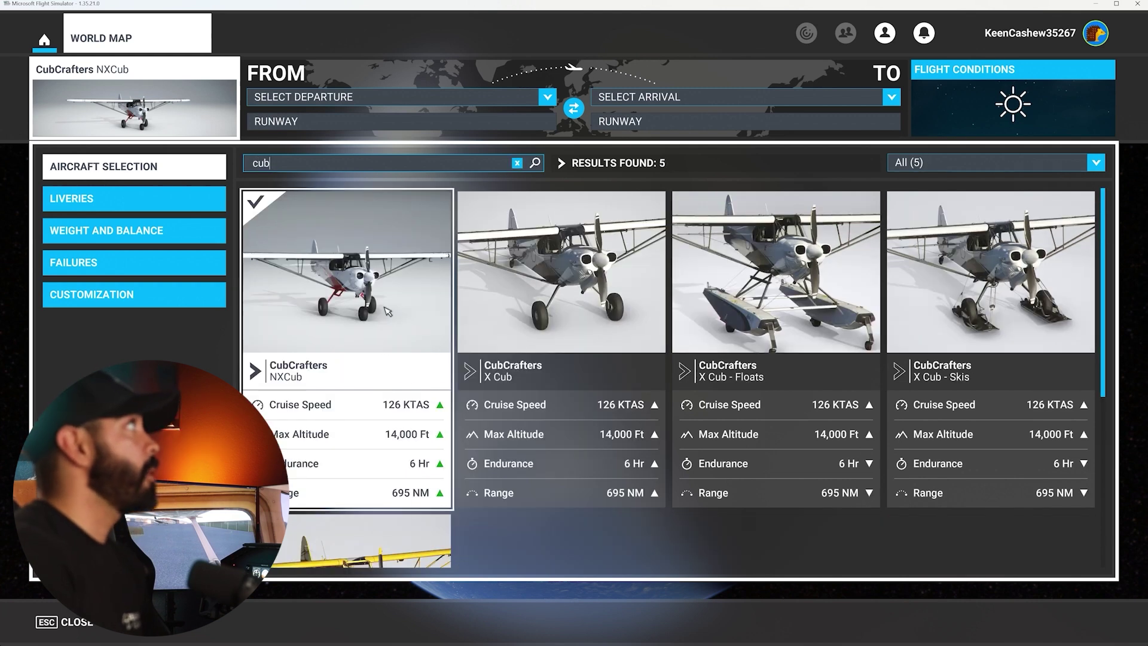
pyautogui.click(153, 115)
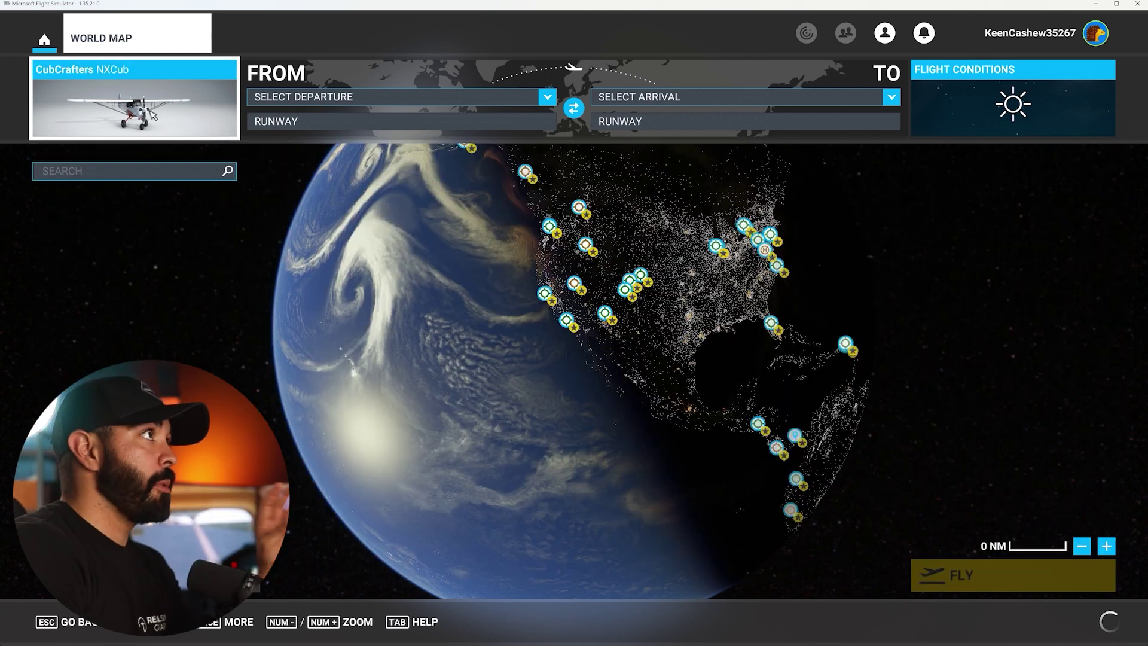
# - Set the departure to KMYF Montgomery-Gibbs Executive, San Diego, runway 28R, and start the flight
pyautogui.click(334, 103)
pyautogui.click(358, 159)
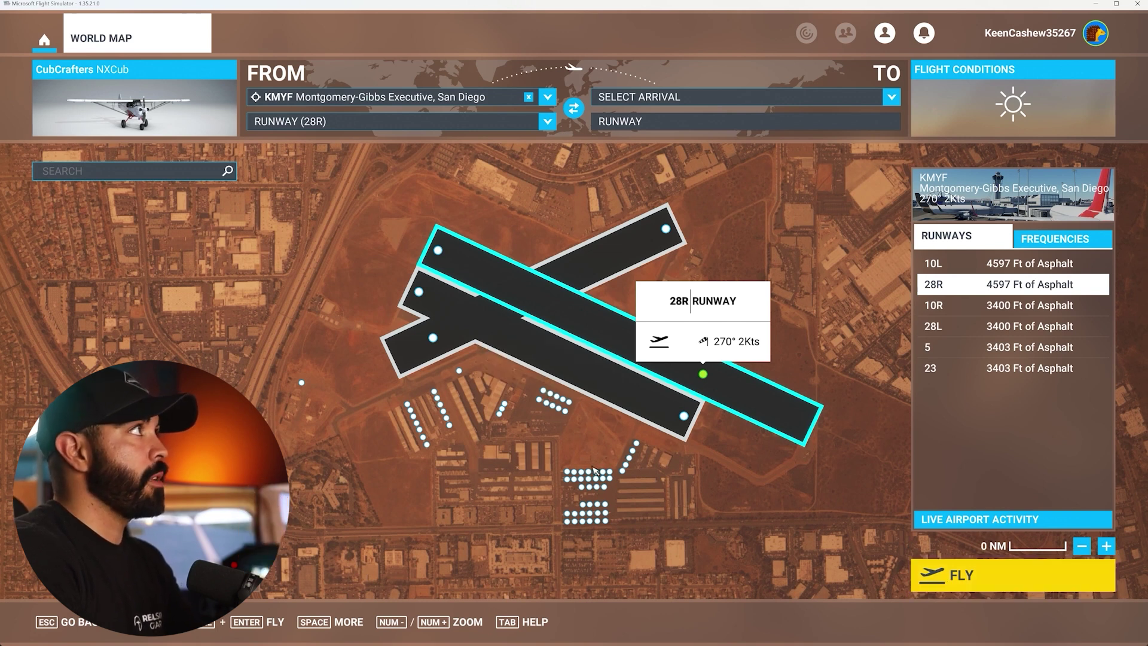
pyautogui.click(1045, 582)
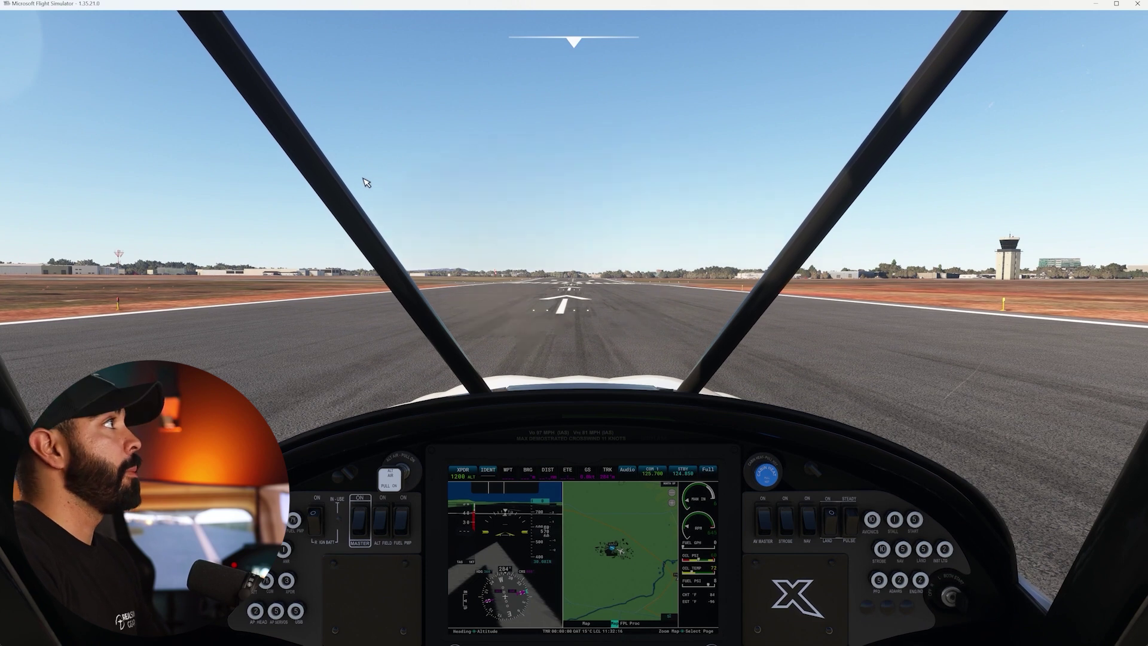
# - Switch to the Pop Out Panel Manager, move its window over the cockpit view, and add an aircraft profile named Cub
pyautogui.hotkey('alt', 'Tab')
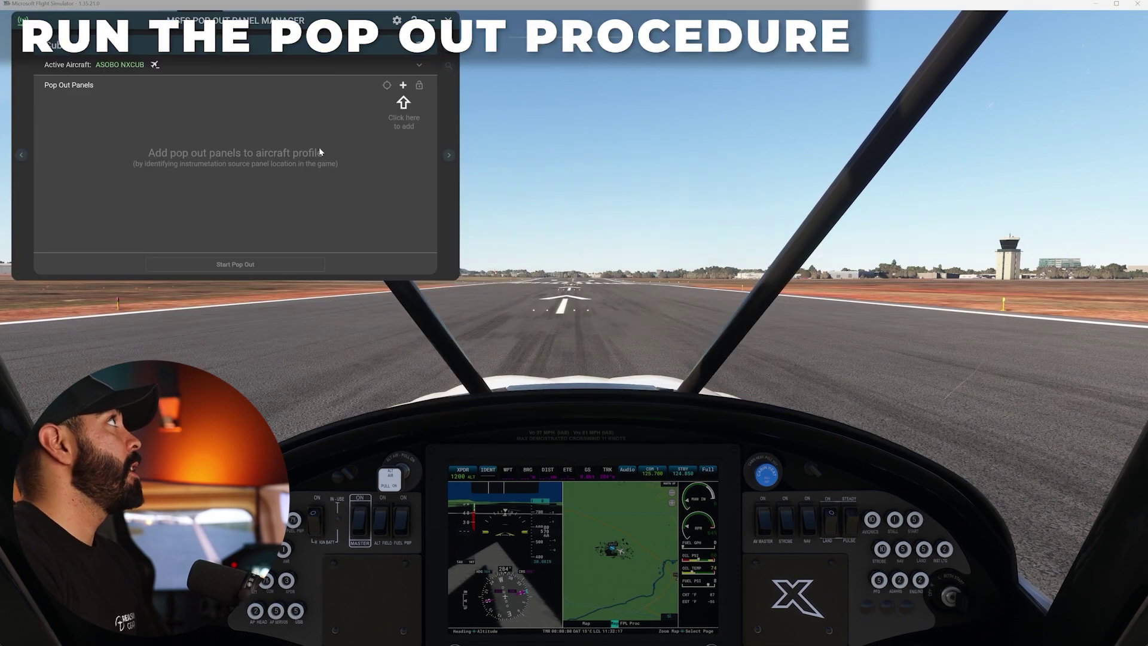
pyautogui.moveTo(335, 78); pyautogui.dragTo(680, 210)
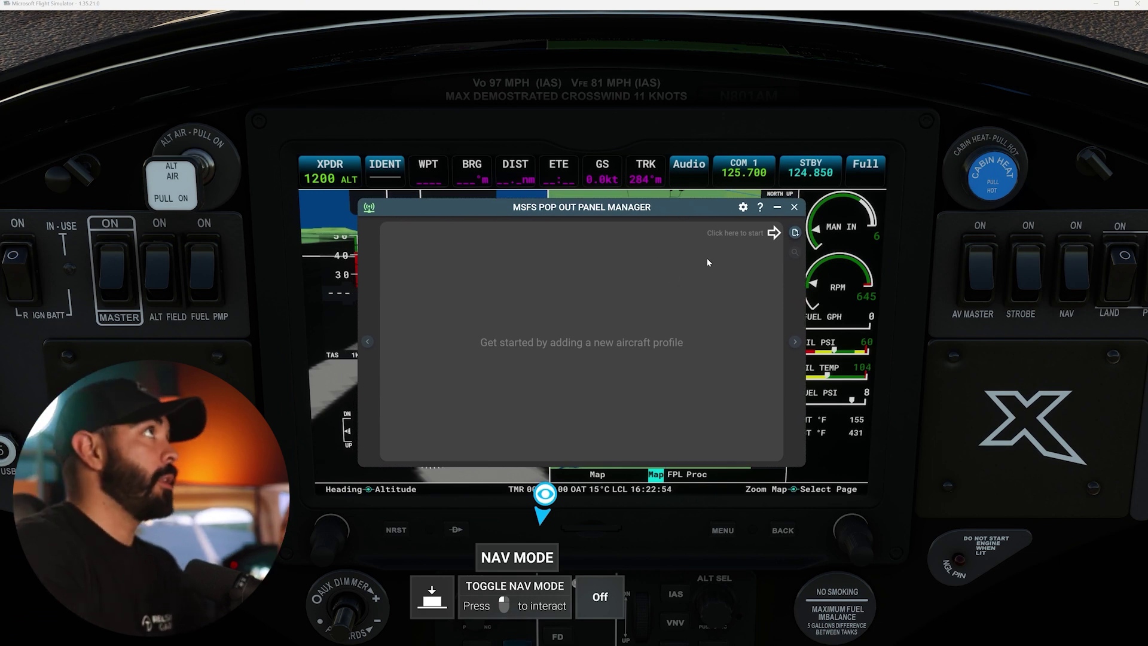
pyautogui.click(795, 233)
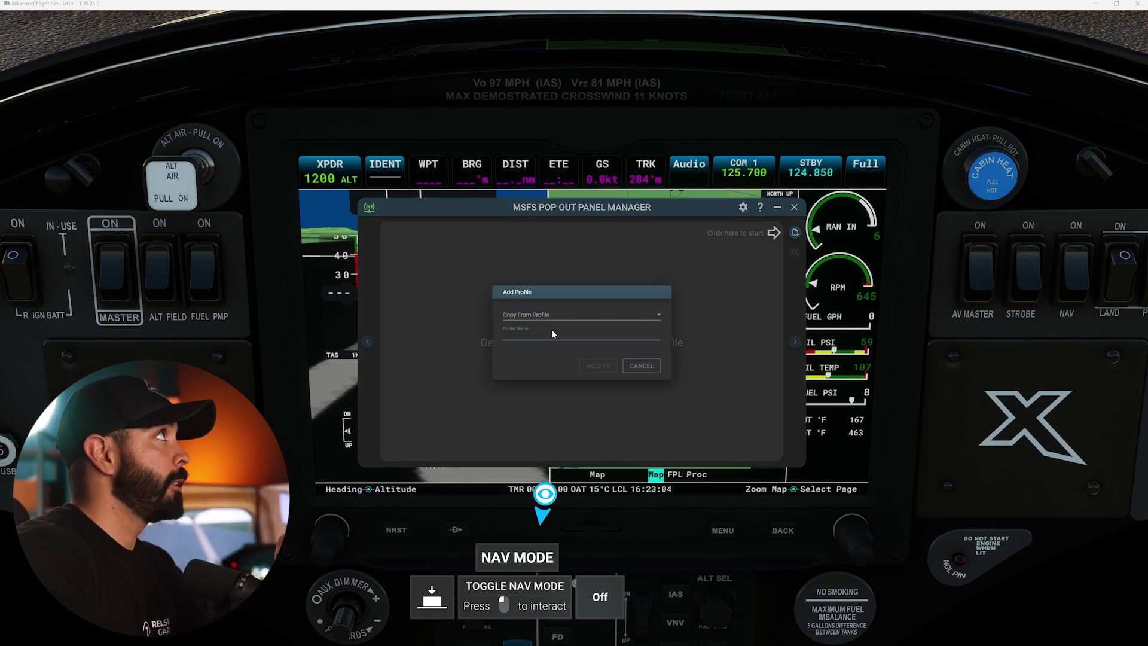
pyautogui.write('Cub')
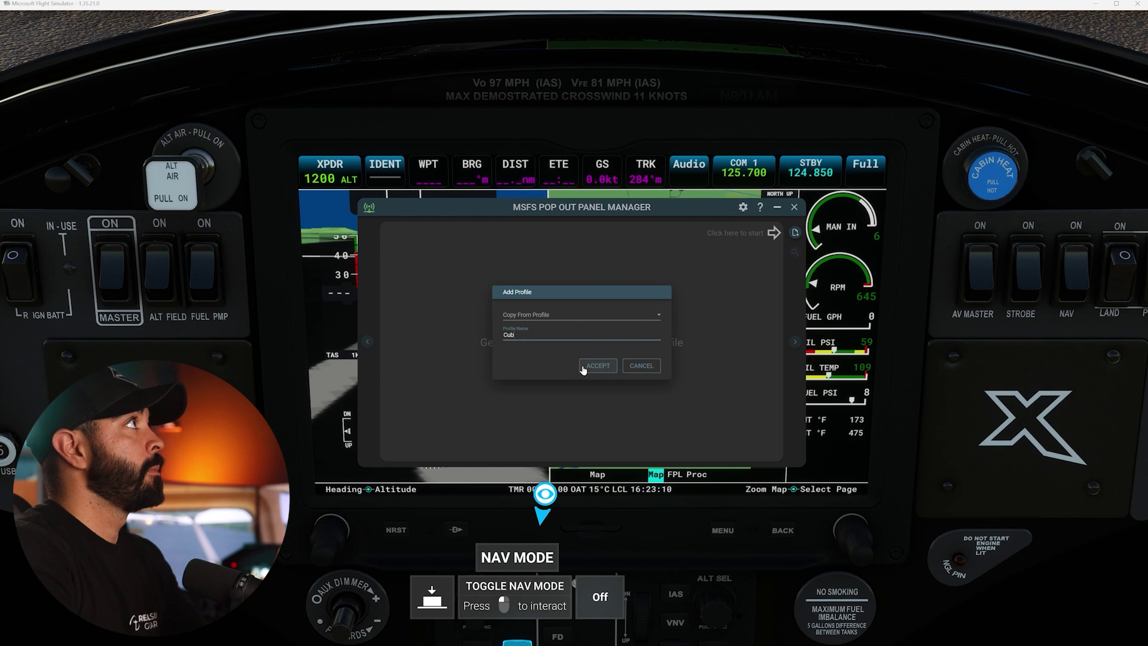
pyautogui.click(598, 365)
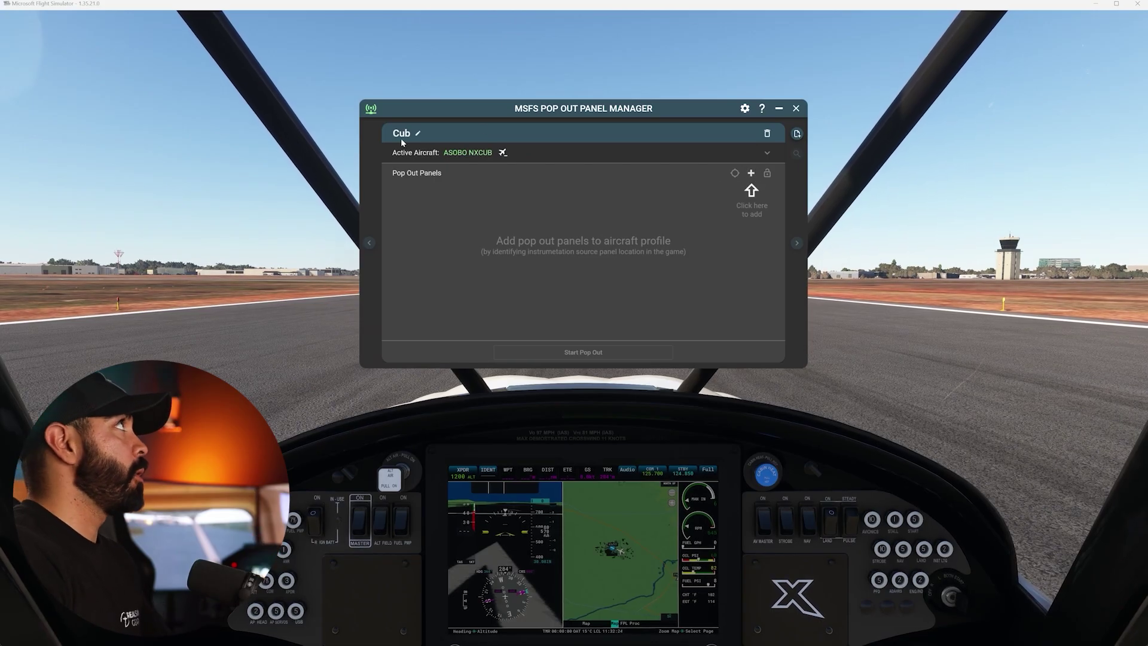
# - Add a pop out panel named G3X to the Cub profile
pyautogui.click(751, 173)
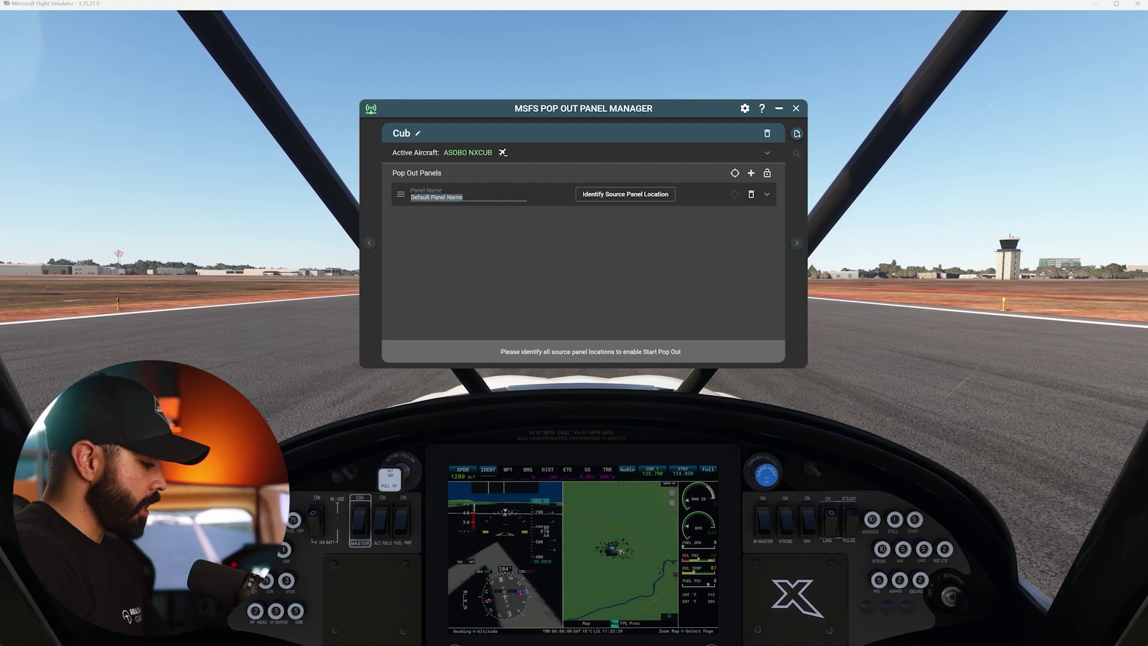
pyautogui.write('g3x')
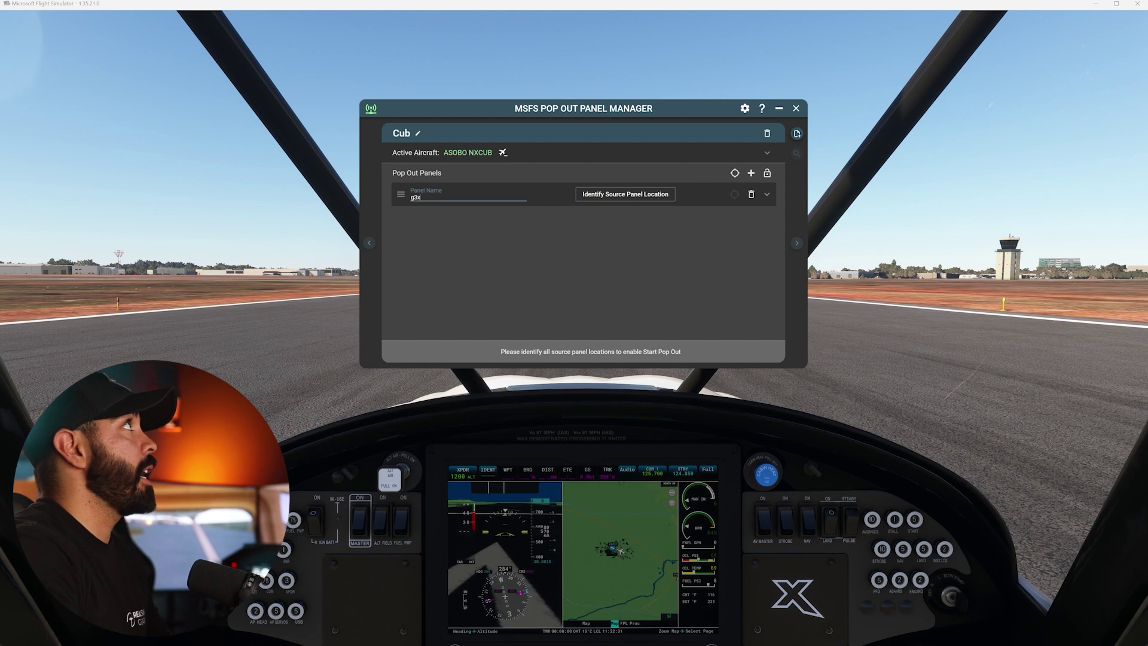
pyautogui.press('BackSpace')
pyautogui.press('BackSpace')
pyautogui.press('BackSpace')
pyautogui.write('G3X')
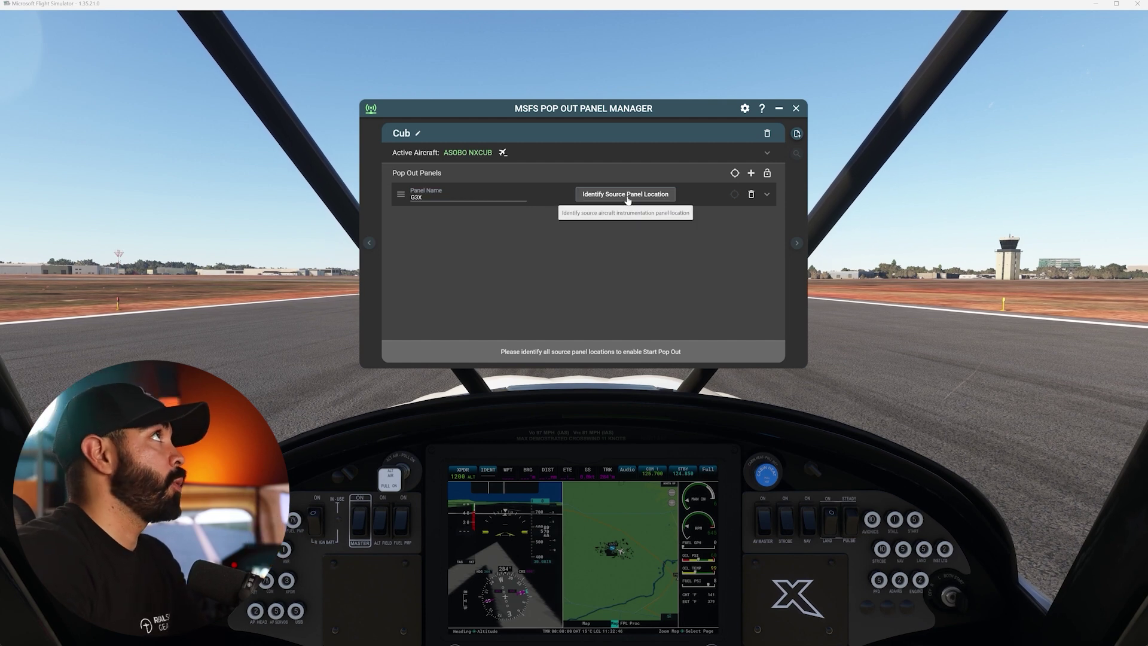
# - Identify the G3X panel's source location on the cockpit's central display, moving the manager window clear of it and back into view
pyautogui.click(627, 199)
pyautogui.moveTo(593, 114); pyautogui.dragTo(592, 642)
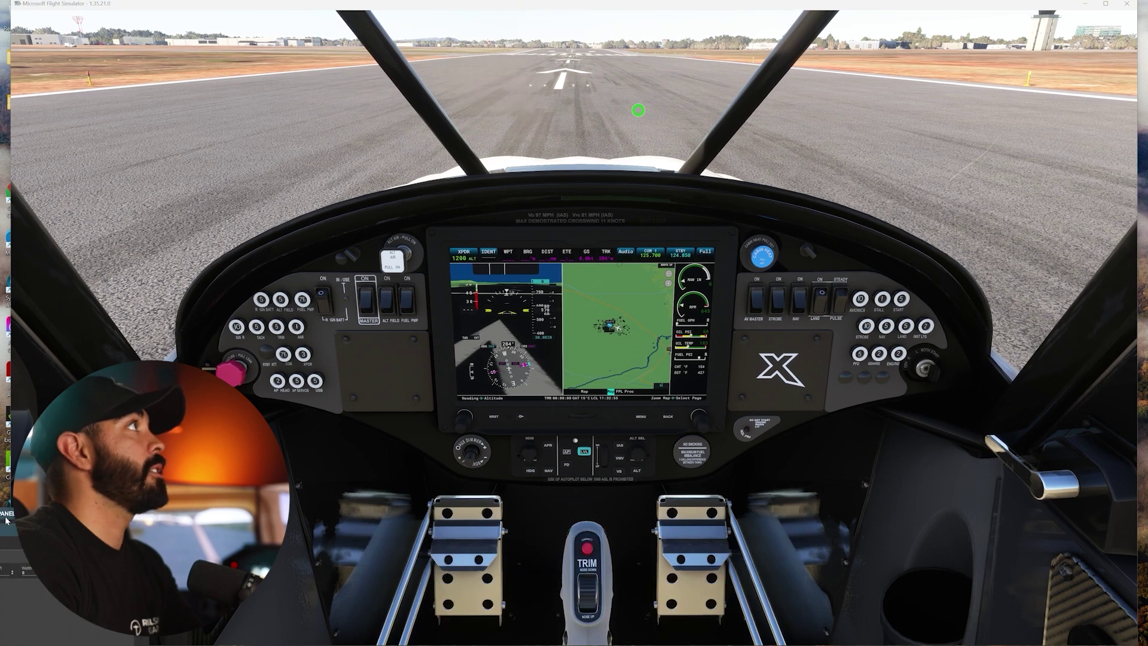
pyautogui.click(580, 329)
pyautogui.moveTo(862, 385); pyautogui.dragTo(575, 369)
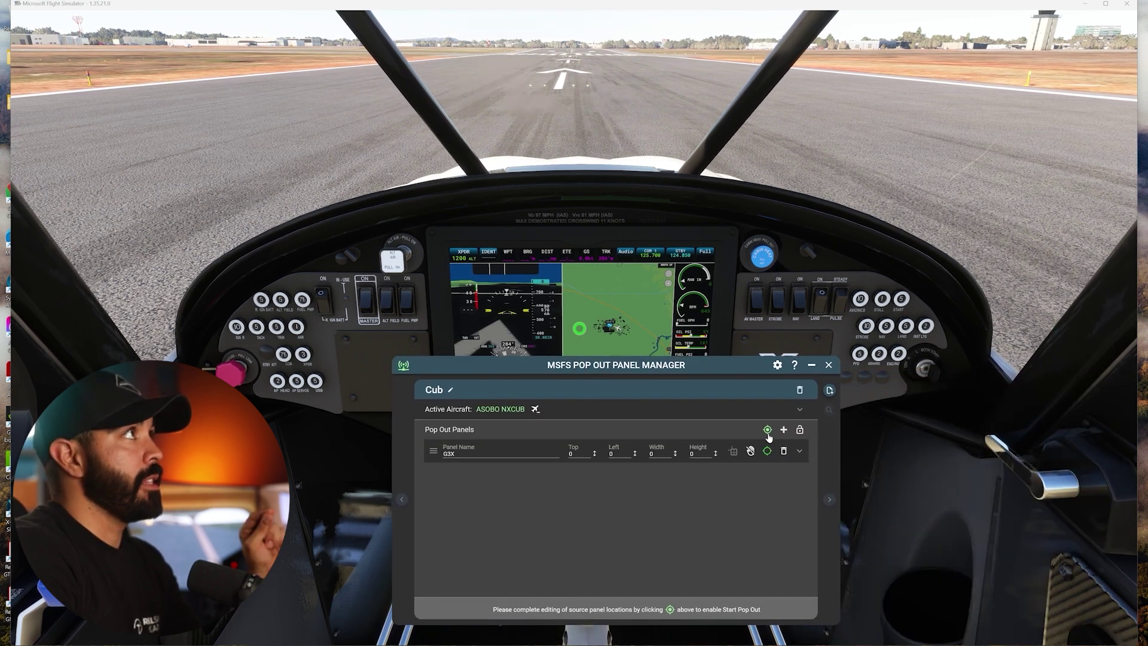